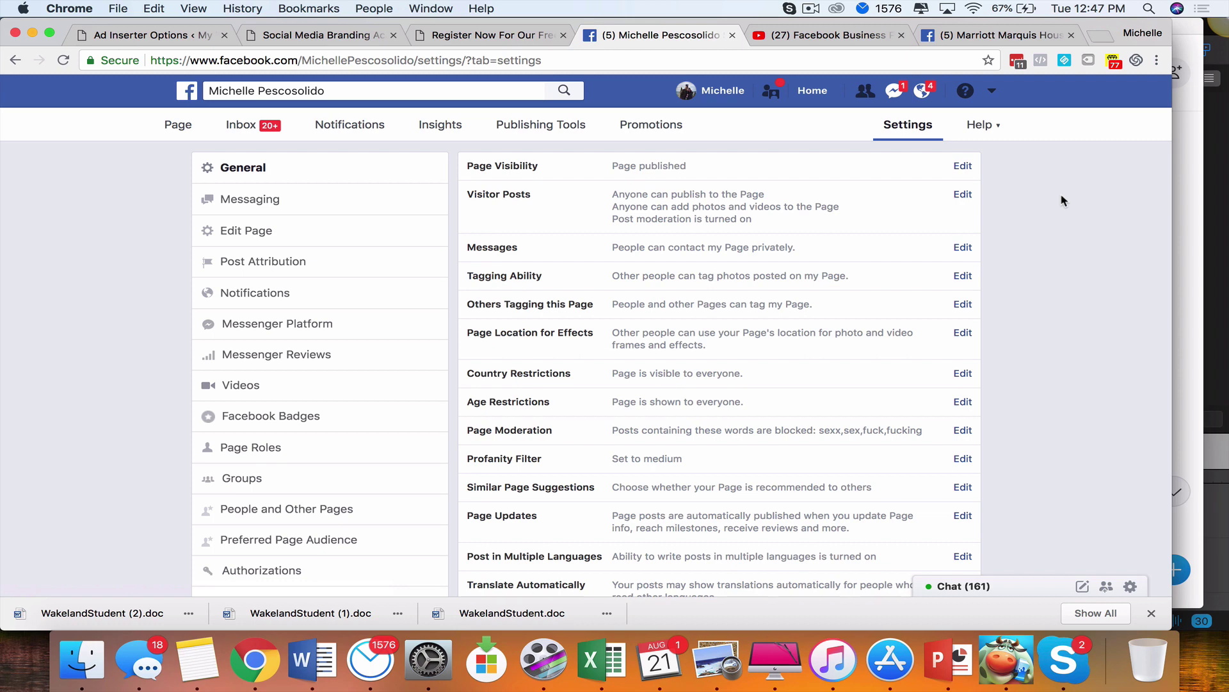
# Switch from your Page's General settings to the Marriott Marquis Houston tab
pyautogui.click(972, 38)
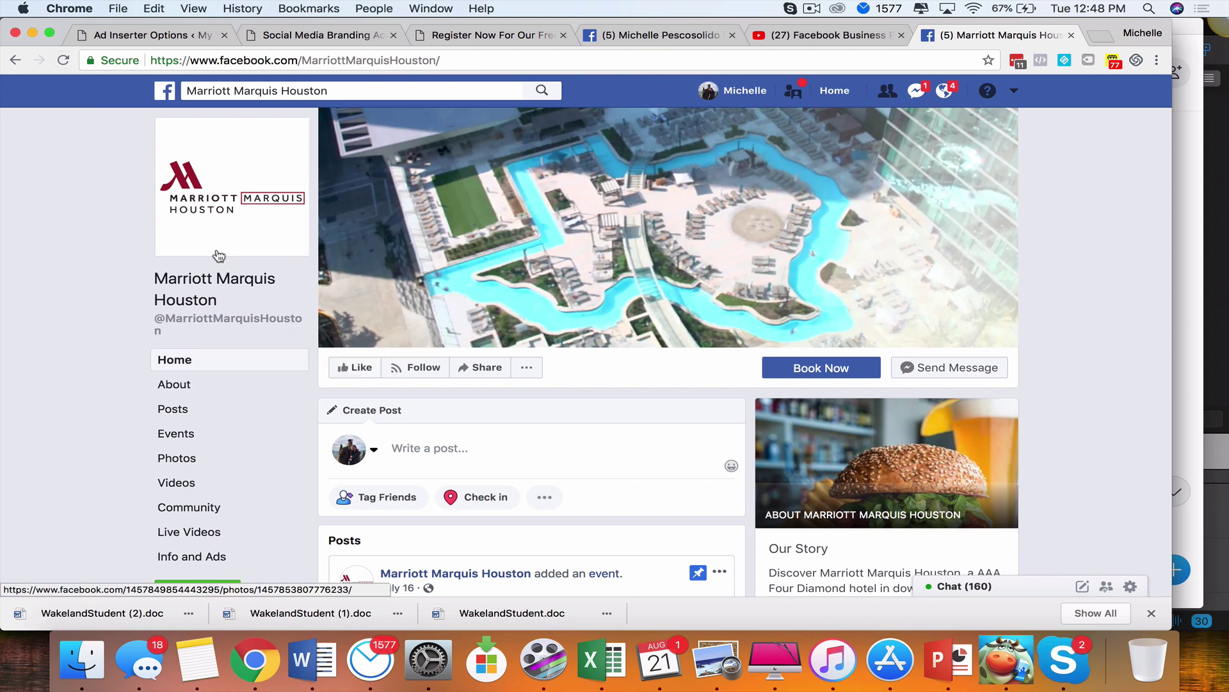
# Reload the Marriott Marquis Houston page to see its Messenger chat greeting
pyautogui.click(64, 60)
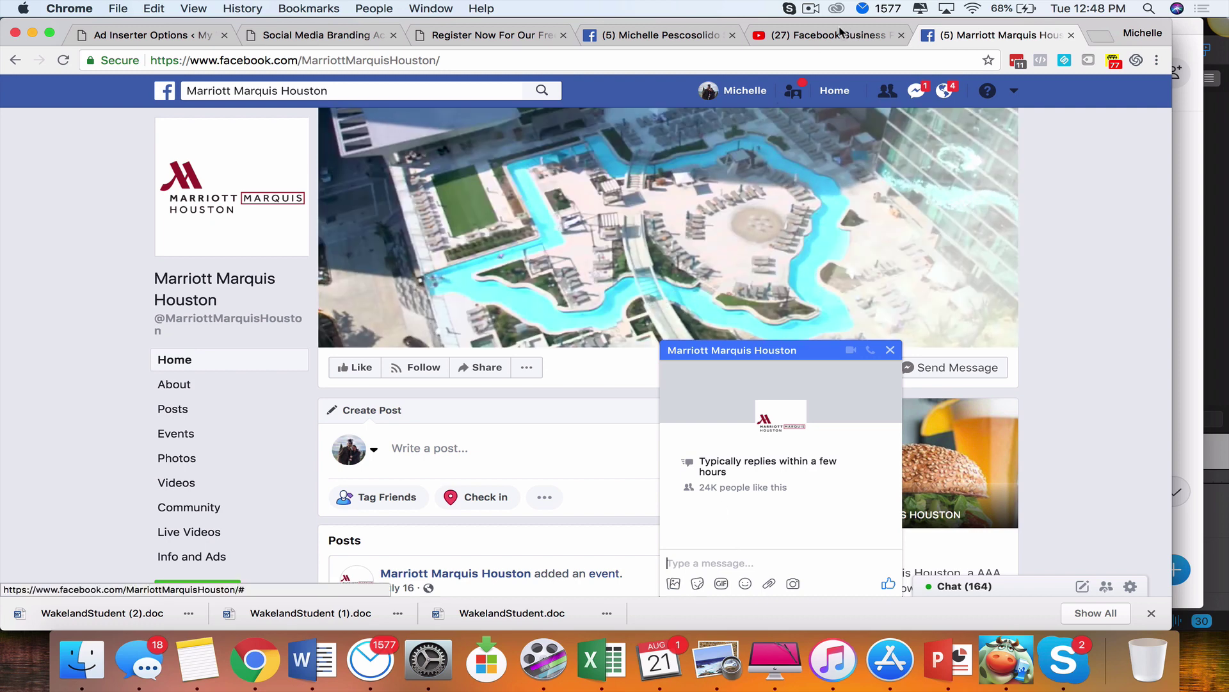
# Return to your Page's General settings and open the Messages row for editing
pyautogui.click(643, 38)
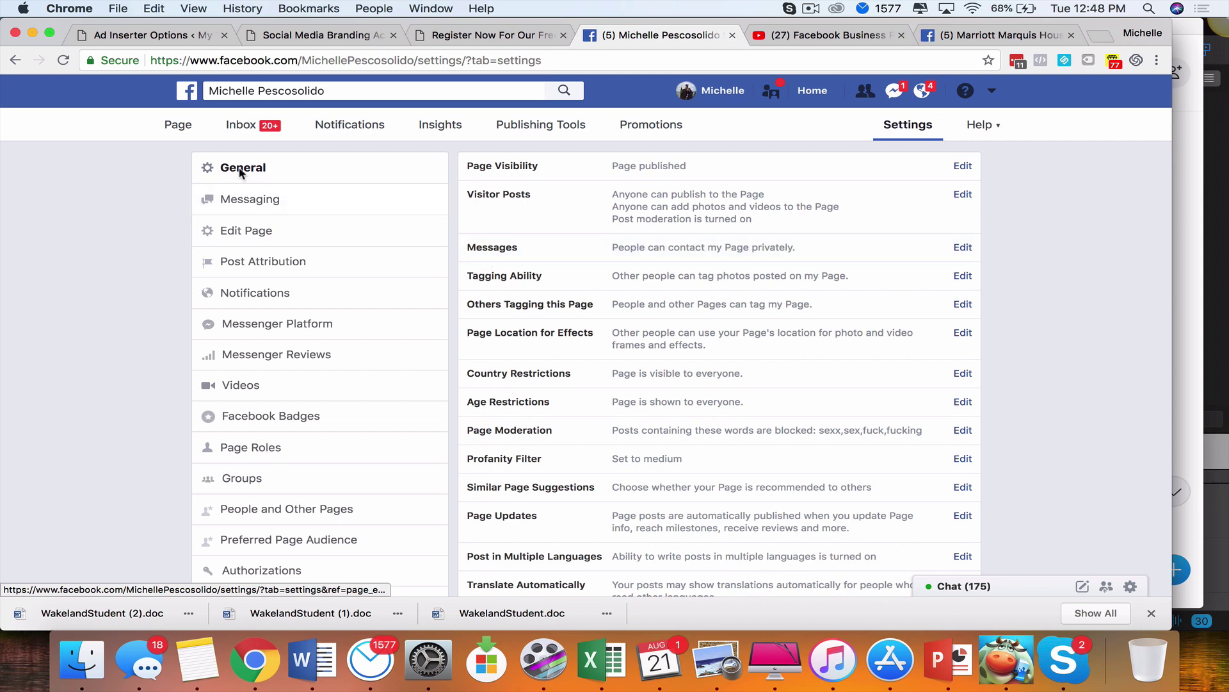
pyautogui.click(963, 247)
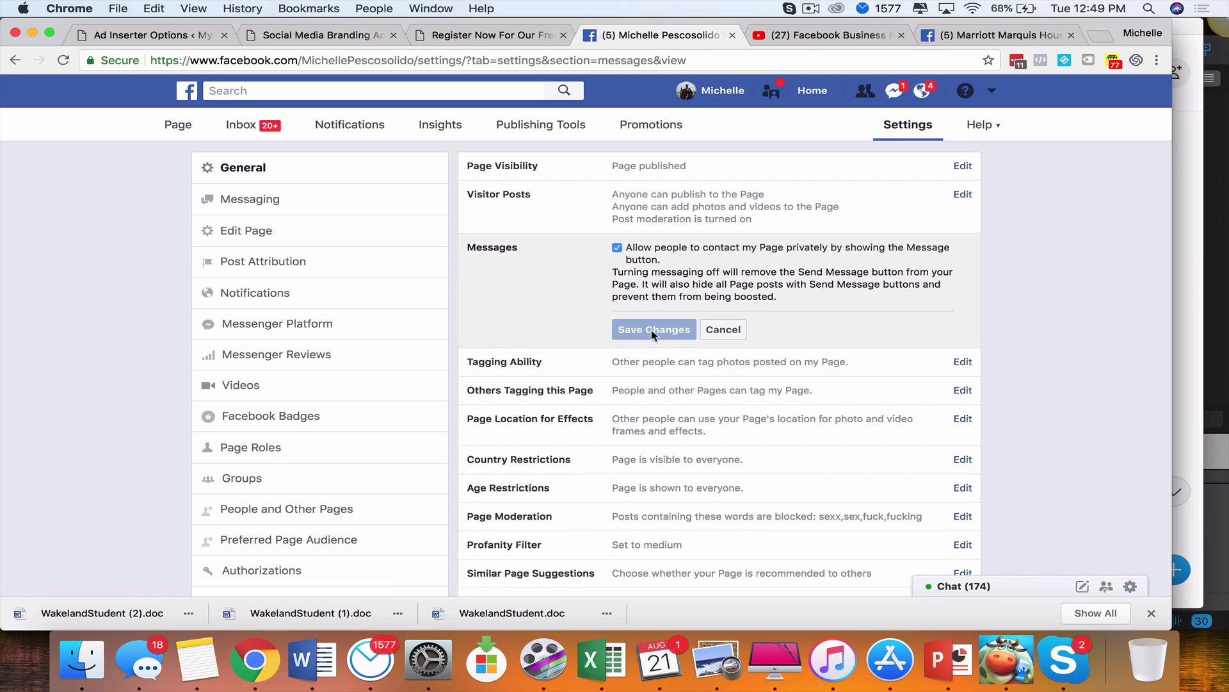
# Open Messaging settings and scroll down to the Response Assistant section
pyautogui.click(248, 200)
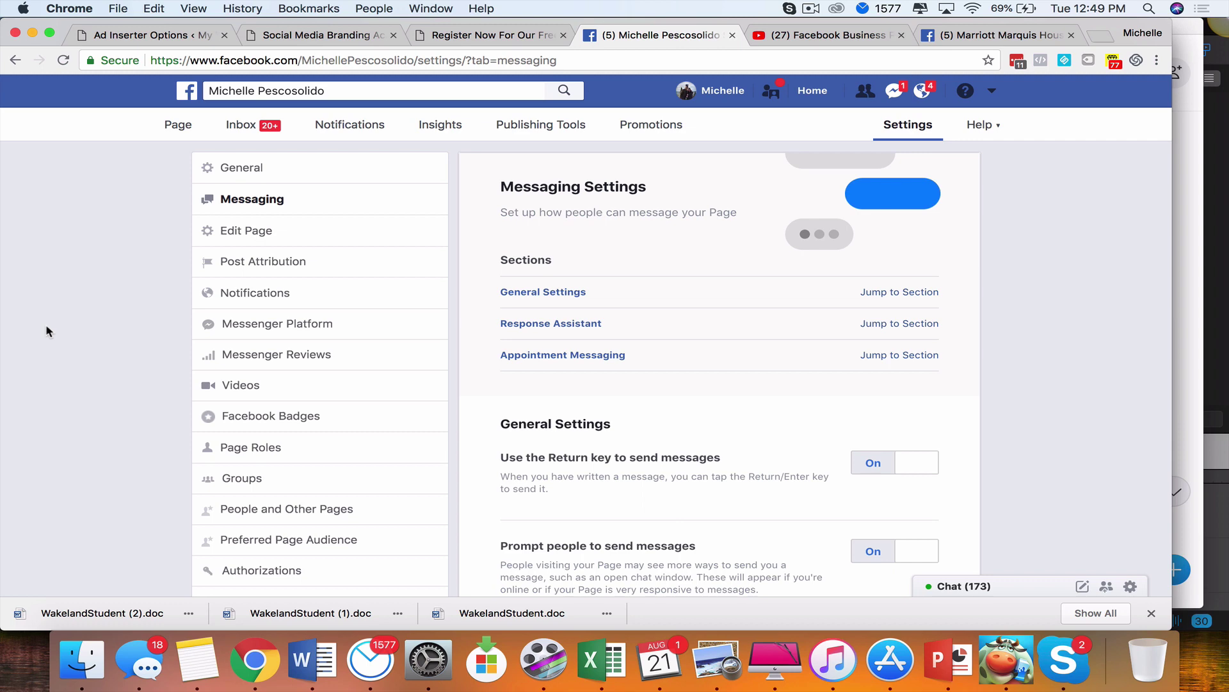
pyautogui.scroll(-3, 727, 279)
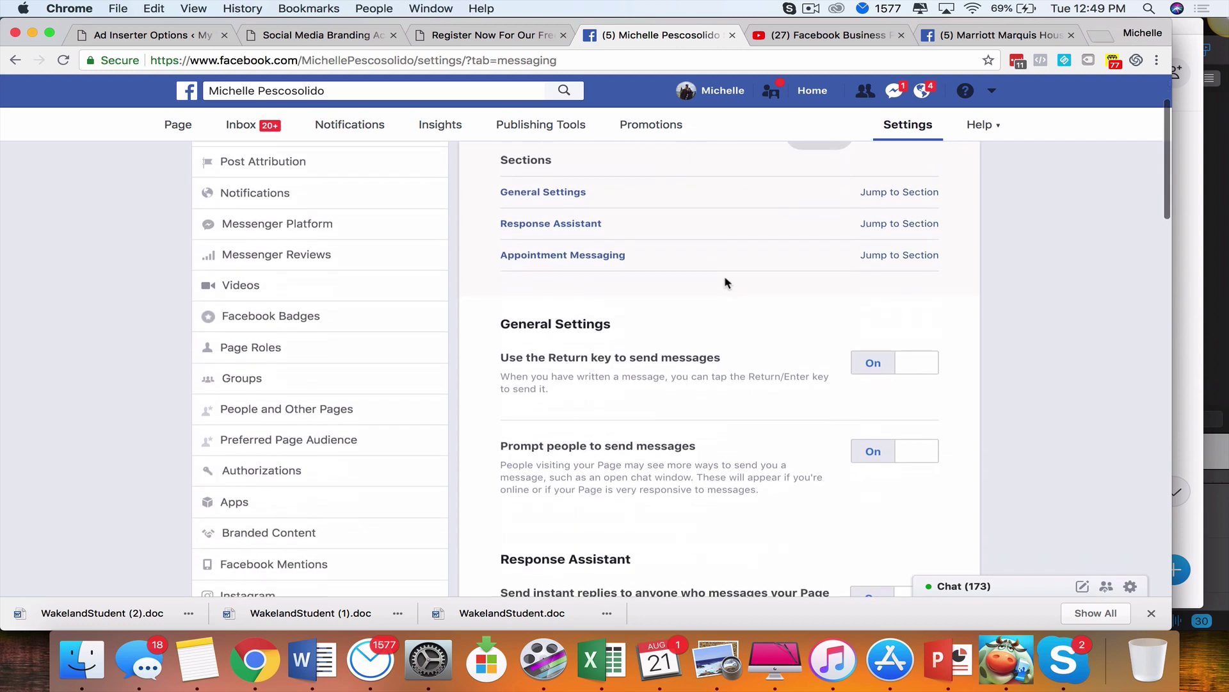
pyautogui.scroll(-2, 727, 282)
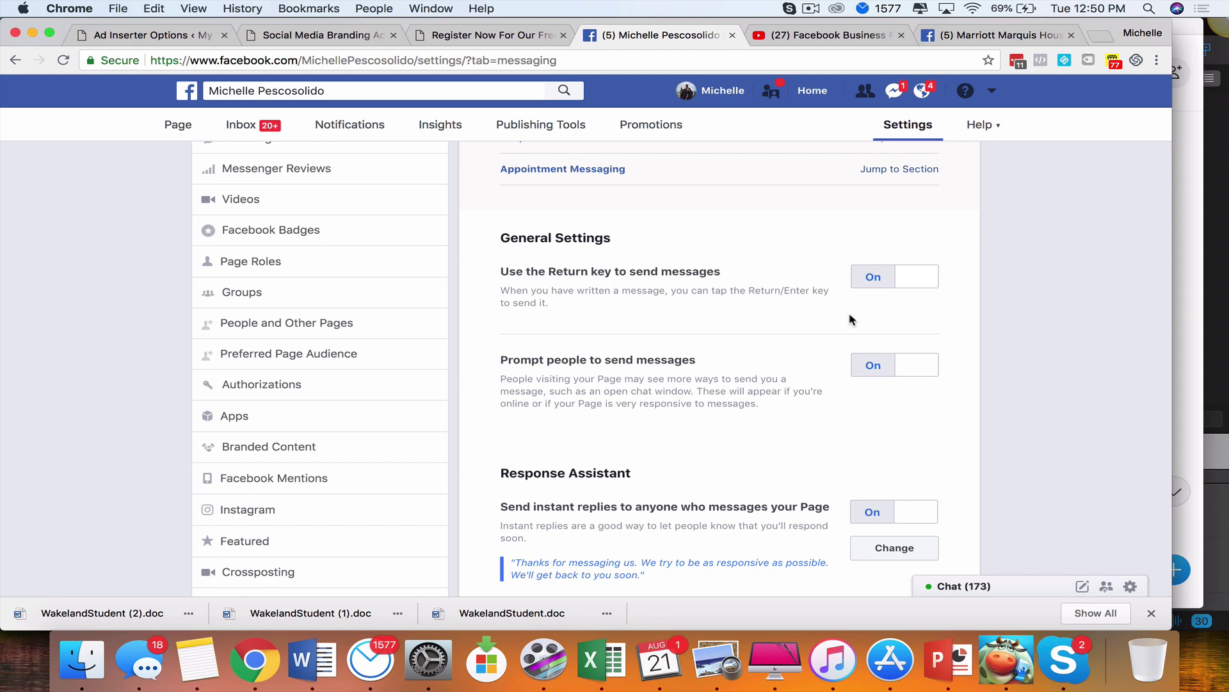
# Scroll past the instant reply to Show response time and its About preview
pyautogui.scroll(-1, 894, 300)
pyautogui.scroll(-3, 894, 305)
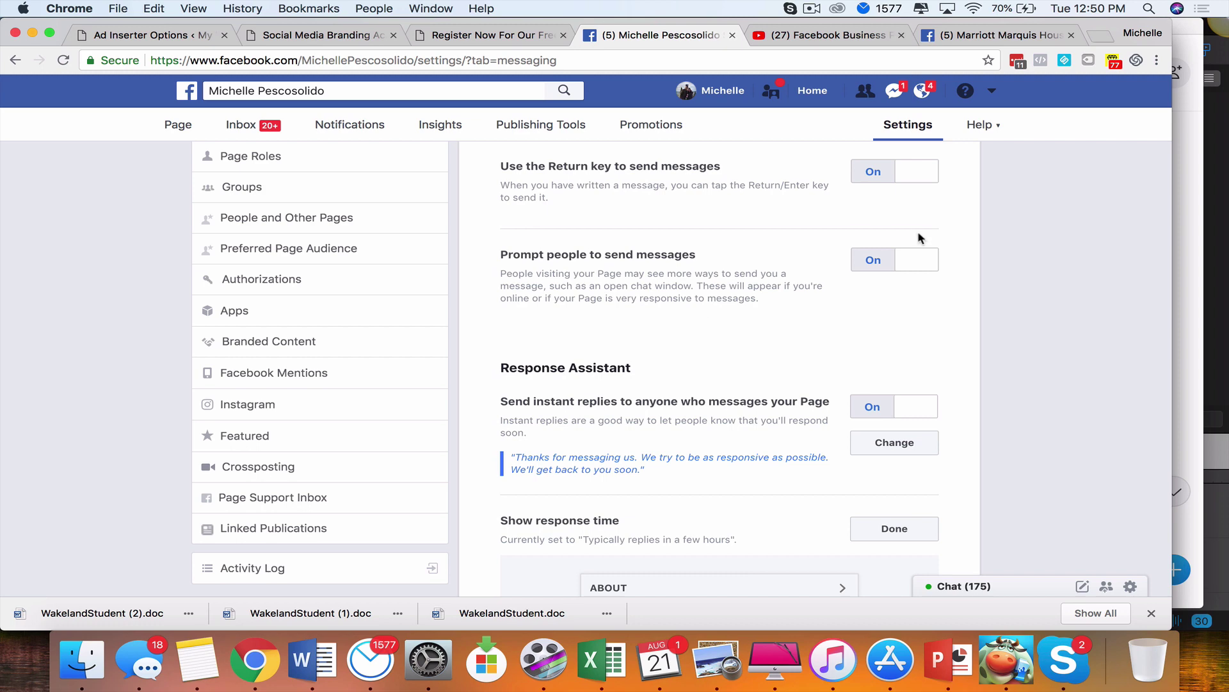
pyautogui.scroll(-3, 850, 301)
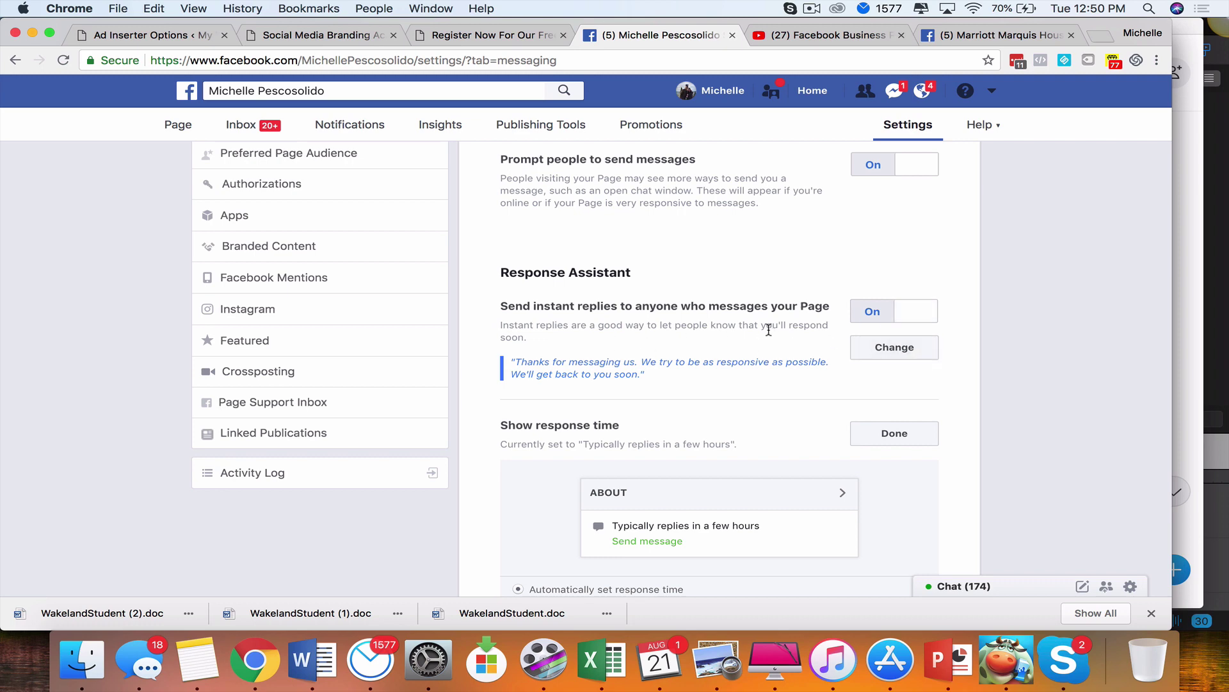
# Open the instant reply editor and select its current message text
pyautogui.click(893, 354)
pyautogui.scroll(-3, 754, 416)
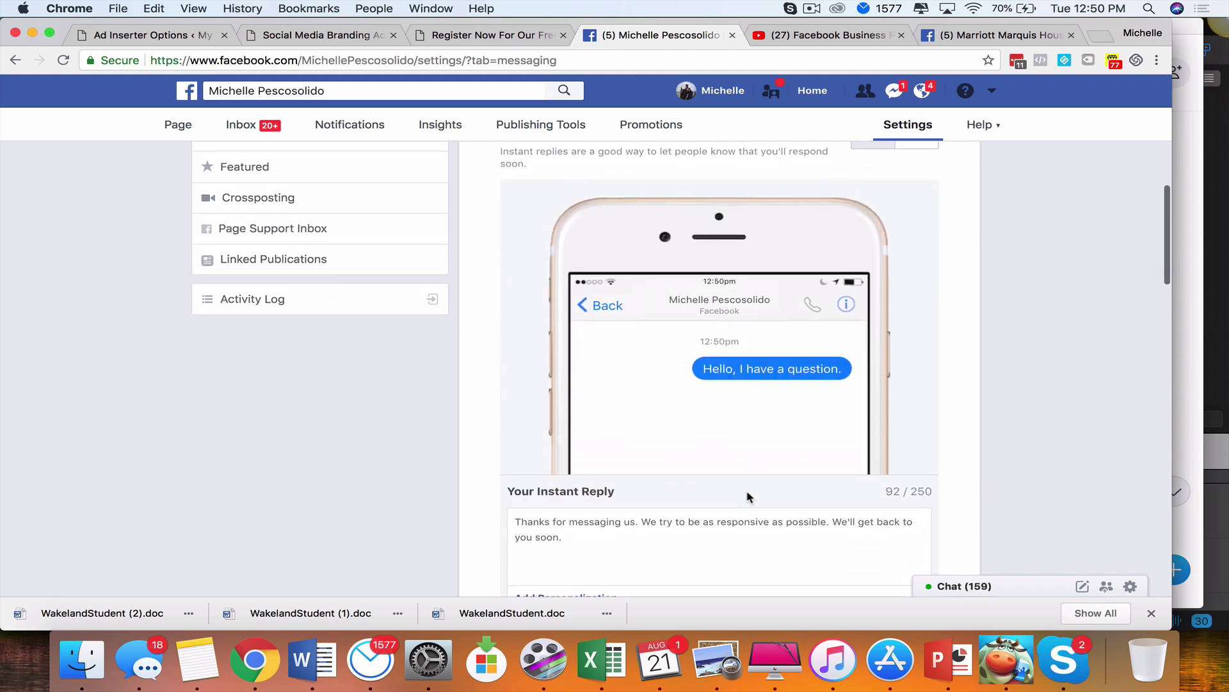
pyautogui.scroll(-1, 746, 490)
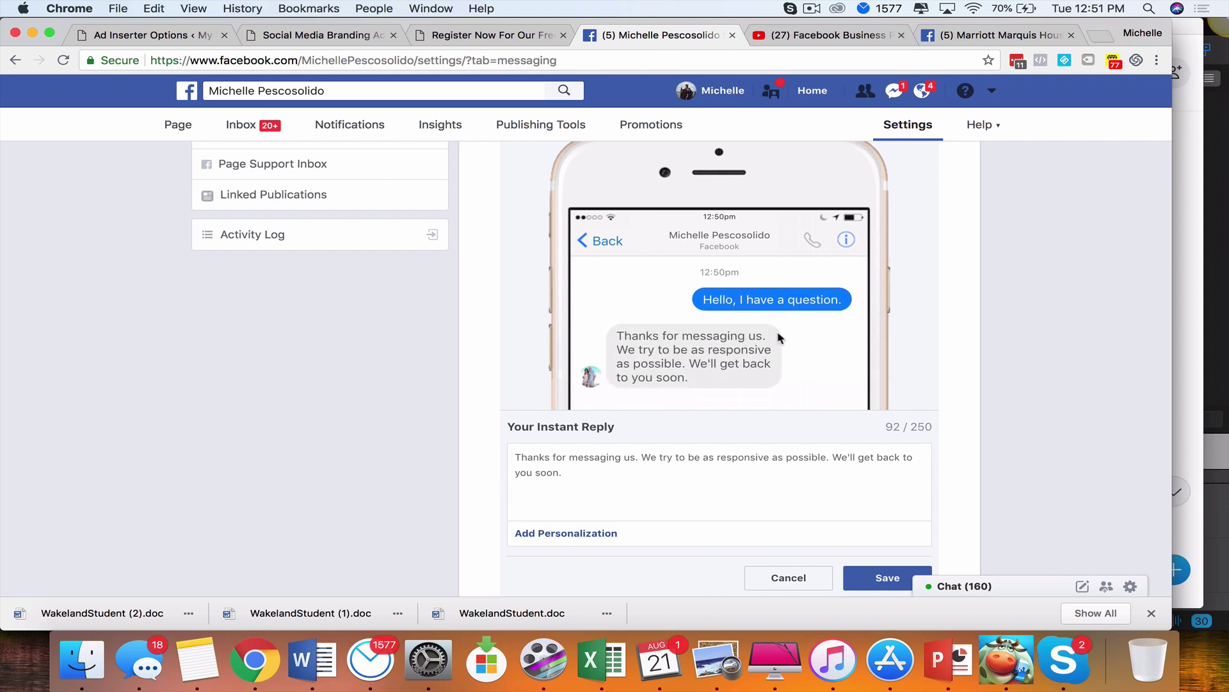
pyautogui.scroll(-1, 666, 372)
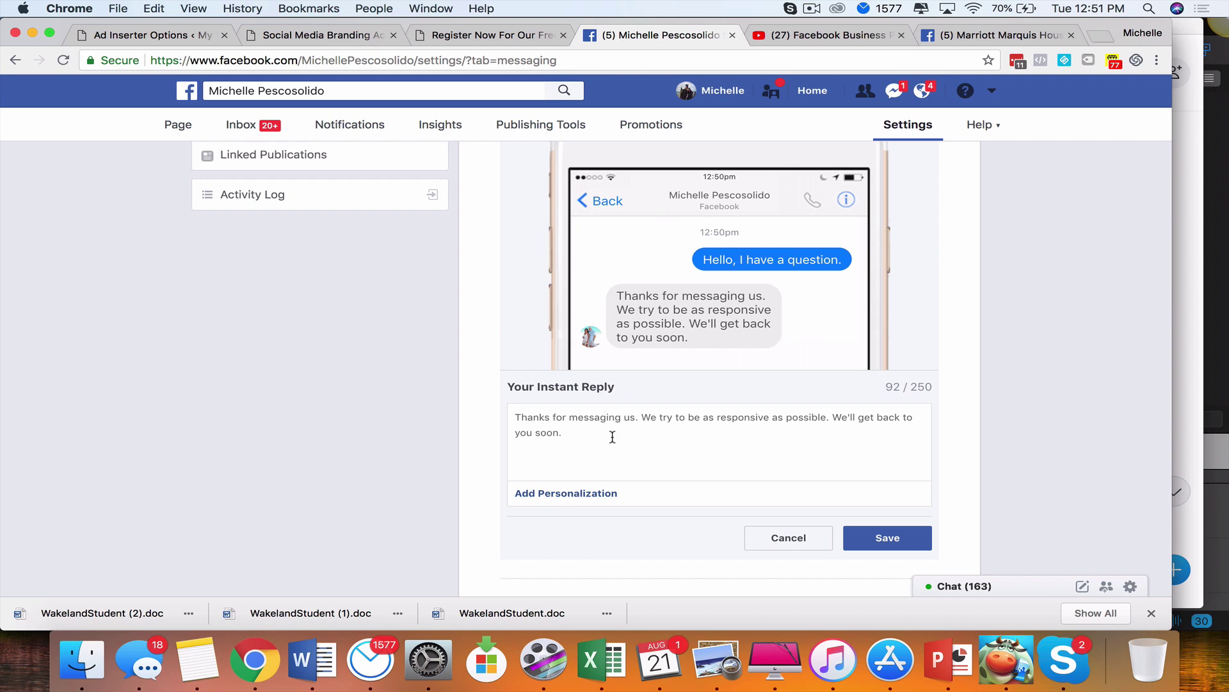
pyautogui.scroll(-1, 613, 438)
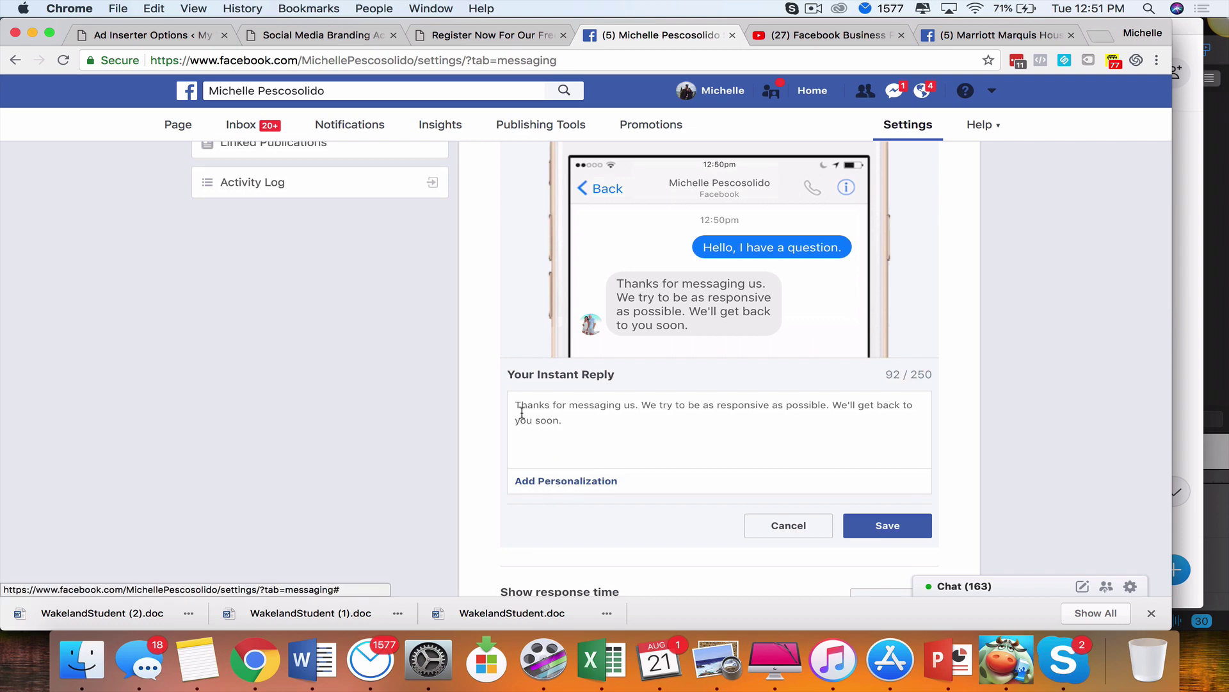
pyautogui.moveTo(512, 407); pyautogui.dragTo(727, 454)
# Trim the reply to 'Thanks for messaging us' and insert the Person's first name tag
pyautogui.click(598, 433)
pyautogui.tripleClick(598, 433)
pyautogui.press('BackSpace')
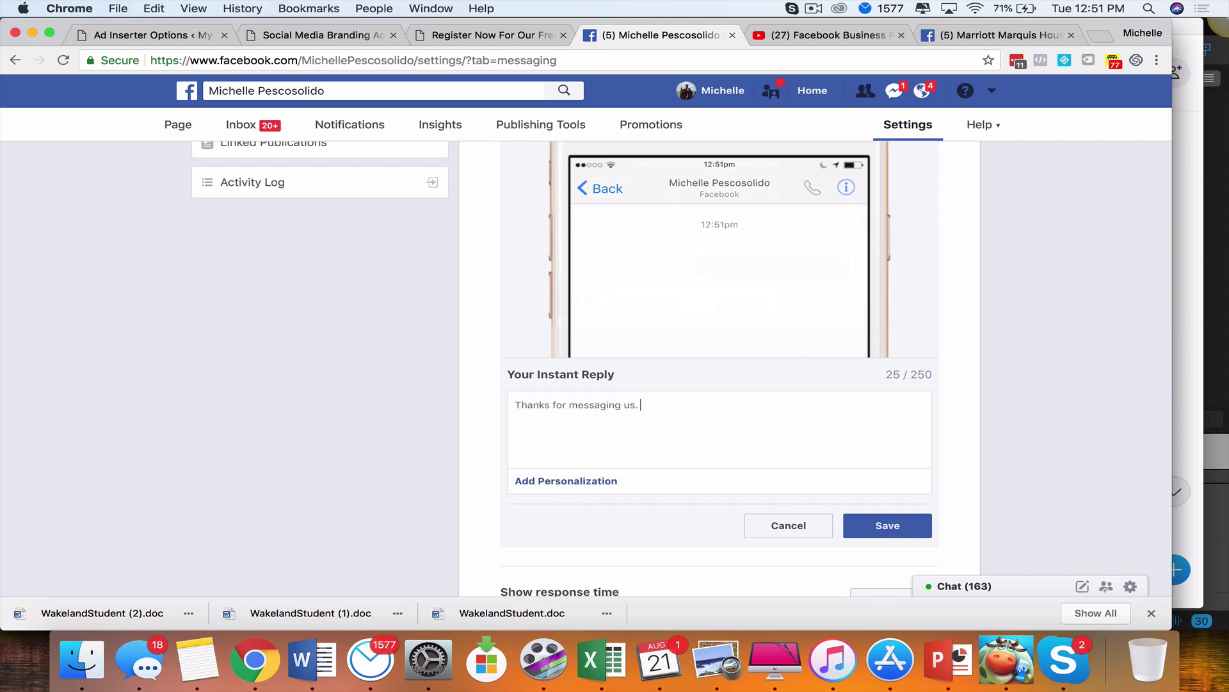
pyautogui.press('BackSpace')
pyautogui.press('BackSpace')
pyautogui.press('BackSpace')
pyautogui.press('BackSpace')
pyautogui.write('us')
pyautogui.click(591, 487)
pyautogui.click(629, 301)
# Add 'We will be getting back in touch shortly.', a questions note, and the onlinewealthpartner.com link
pyautogui.write('.  We a')
pyautogui.write('ppreciate ')
pyautogui.write('you')
pyautogui.press('BackSpace')
pyautogui.press('BackSpace')
pyautogui.press('BackSpace')
pyautogui.press('BackSpace')
pyautogui.moveTo(564, 405); pyautogui.dragTo(621, 404)
pyautogui.moveTo(717, 405); pyautogui.dragTo(822, 406)
pyautogui.press('BackSpace')
pyautogui.write('We will be getting back in touch shortly.  IN the mea')
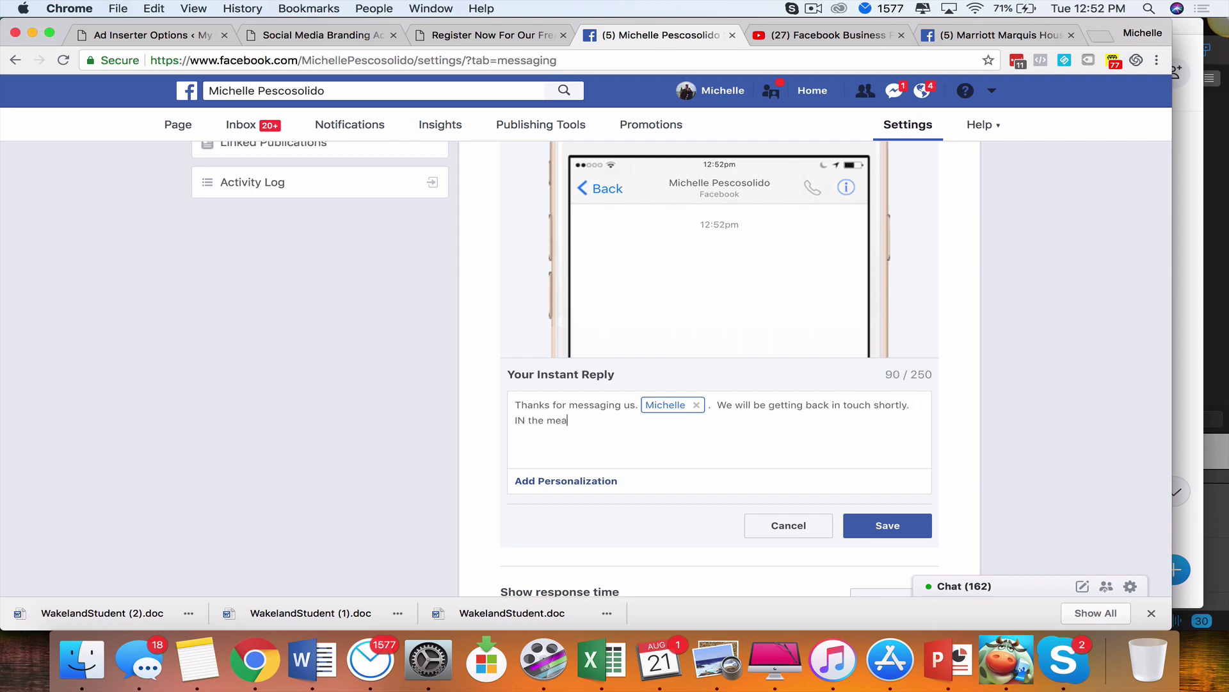
pyautogui.press('BackSpace')
pyautogui.press('BackSpace')
pyautogui.press('BackSpace')
pyautogui.press('BackSpace')
pyautogui.press('BackSpace')
pyautogui.write('In theme')
pyautogui.press('BackSpace')
pyautogui.press('BackSpace')
pyautogui.write('meantime if you have questions pleas')
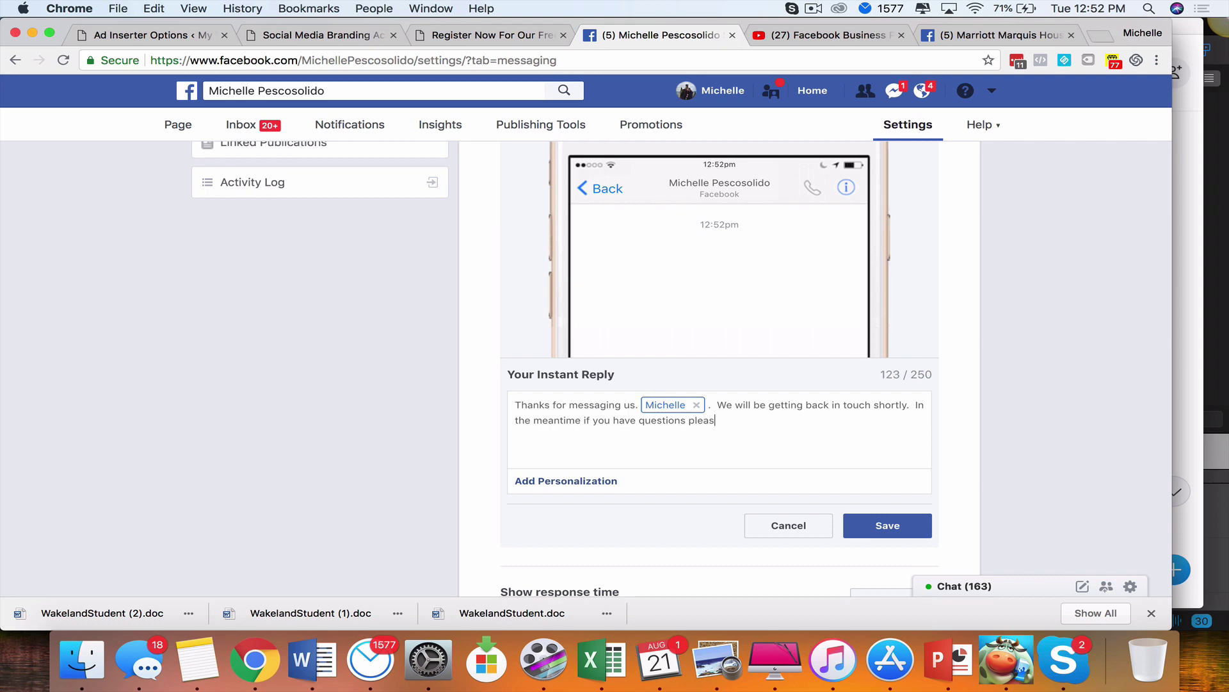
pyautogui.write('e let us know a You can also visit https://online')
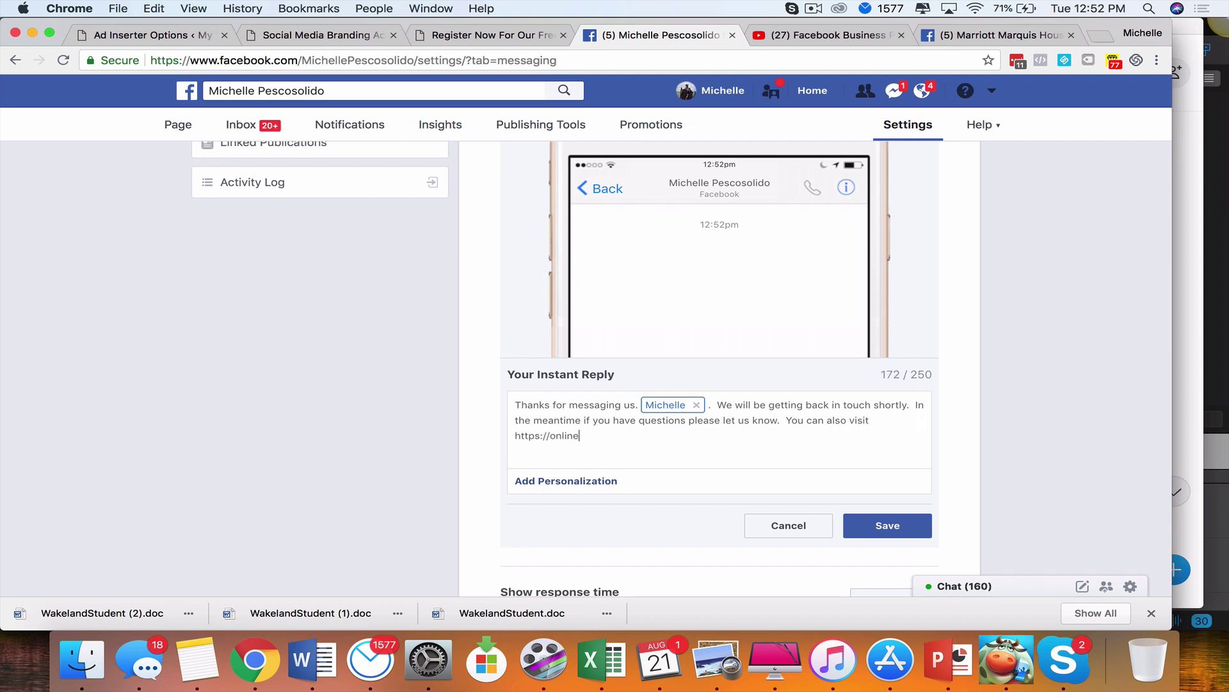
pyautogui.write('wealthpartner.com.')
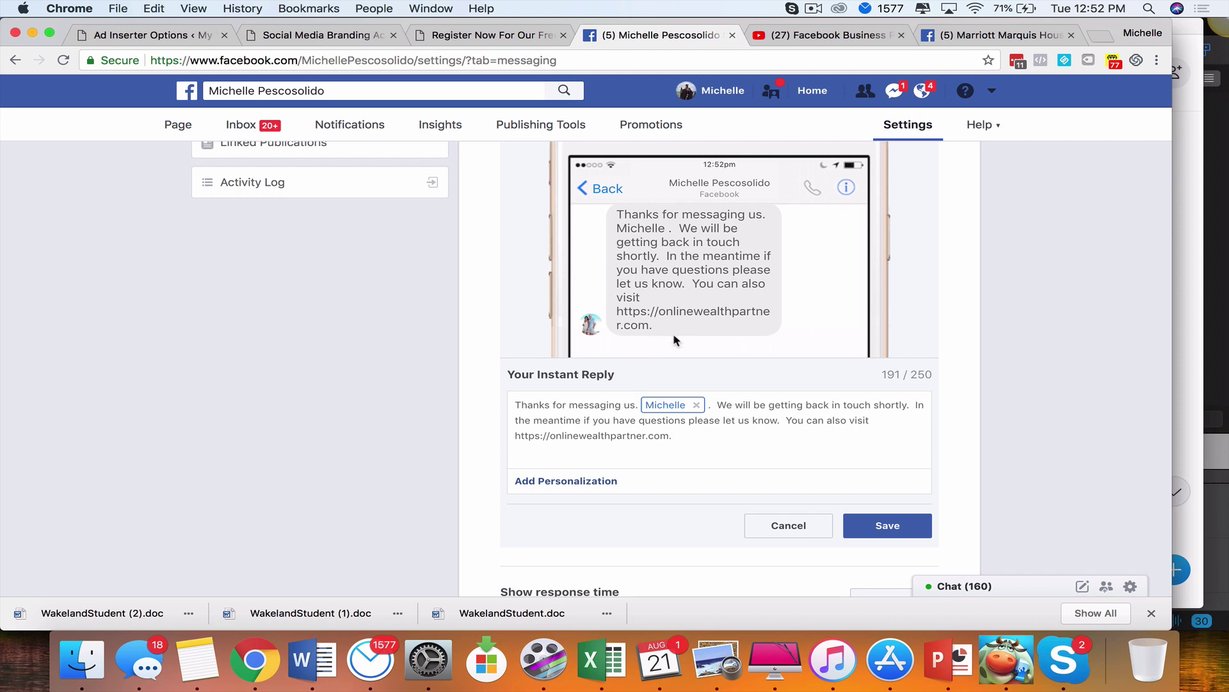
# Save the rewritten instant reply
pyautogui.scroll(-2, 674, 333)
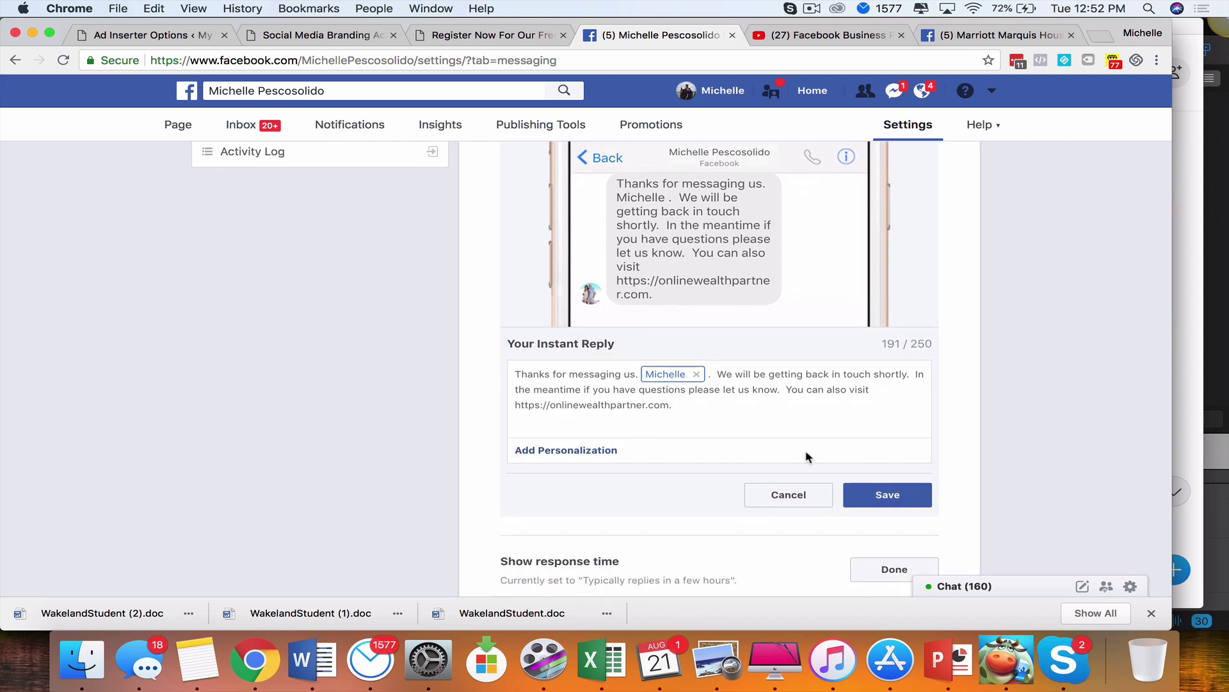
pyautogui.click(900, 503)
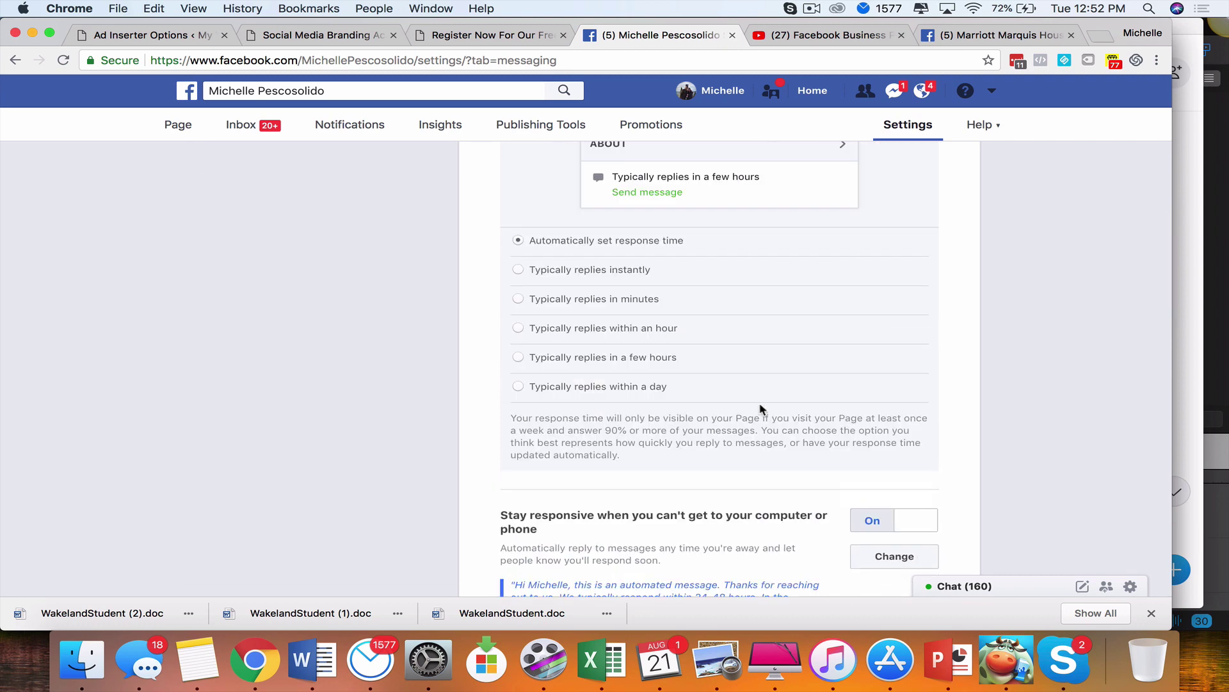
pyautogui.scroll(5, 761, 408)
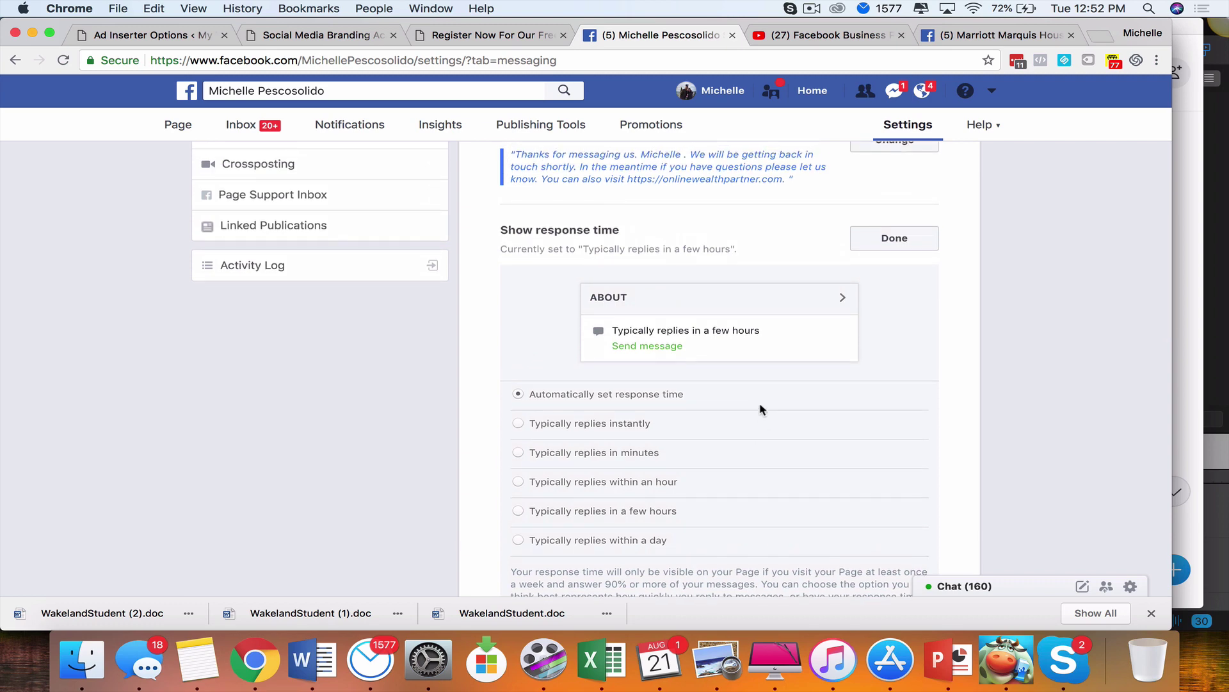
pyautogui.scroll(3, 760, 406)
# Set Show response time to 'Typically replies within a day'
pyautogui.scroll(-3, 664, 256)
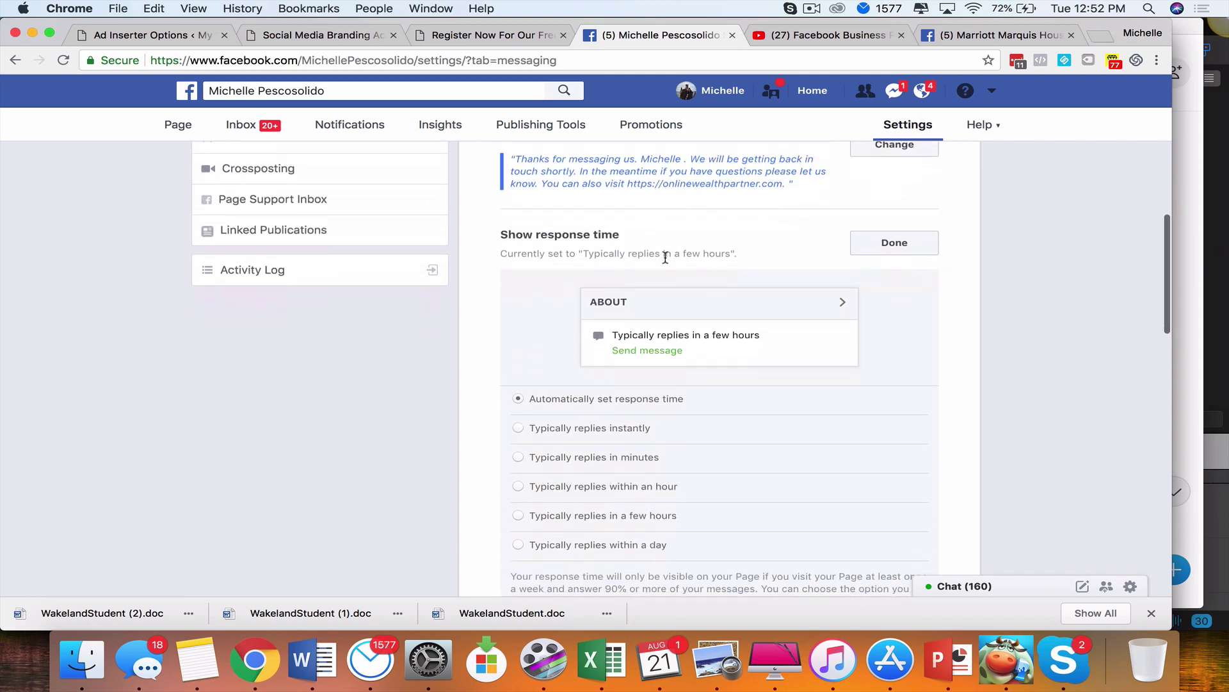
pyautogui.scroll(-2, 576, 241)
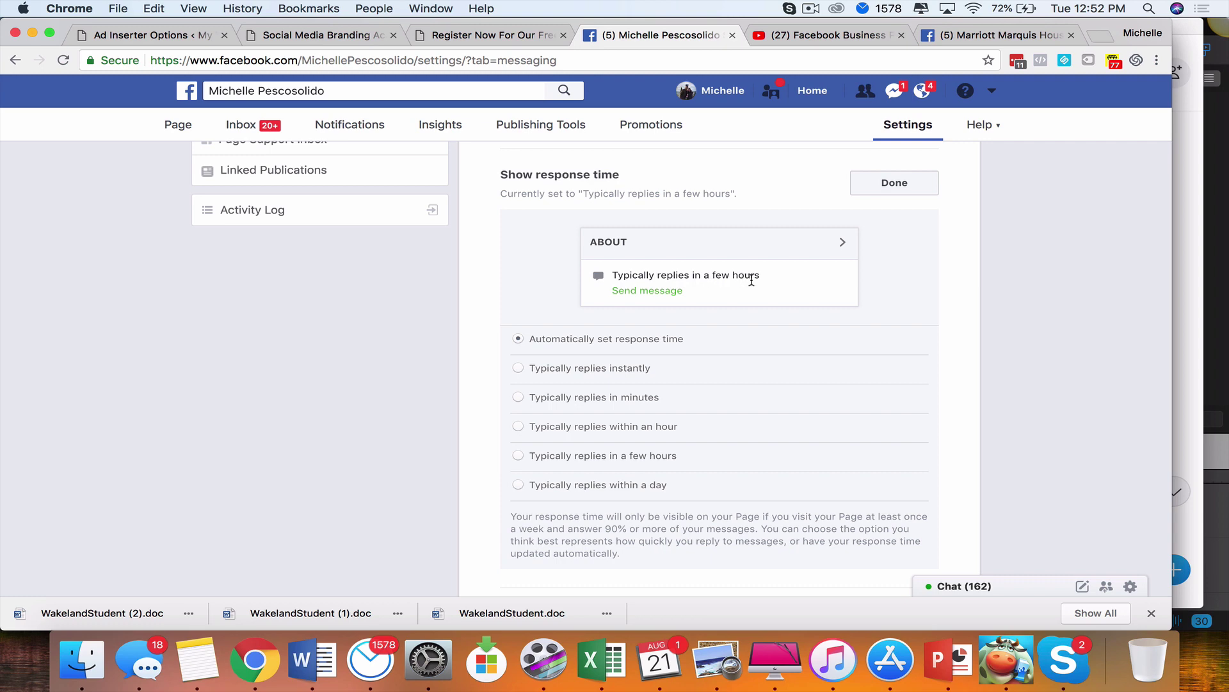
pyautogui.scroll(-2, 645, 371)
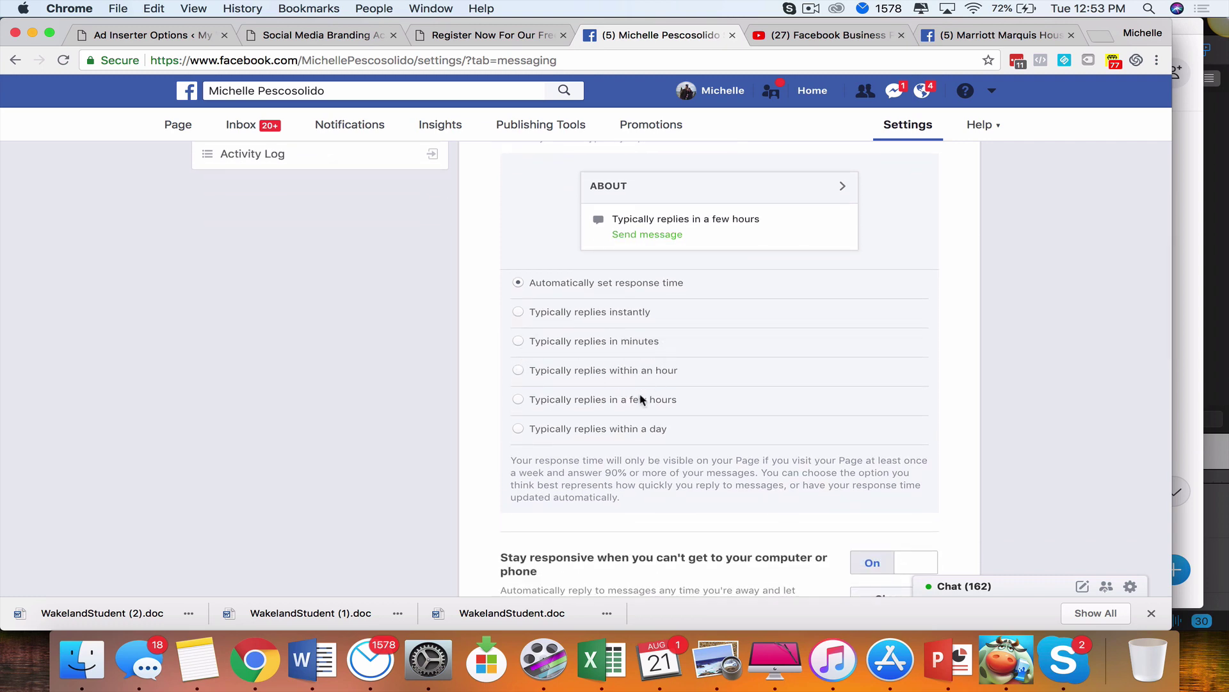
pyautogui.click(518, 428)
pyautogui.scroll(1, 689, 398)
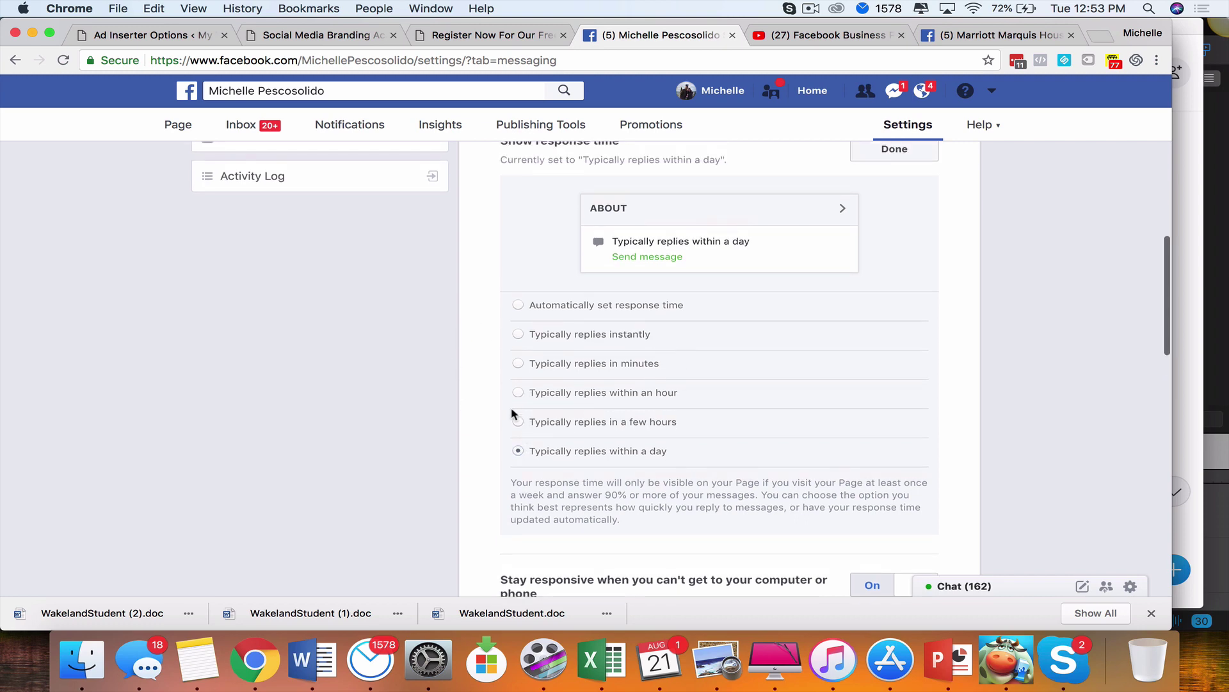
pyautogui.click(518, 421)
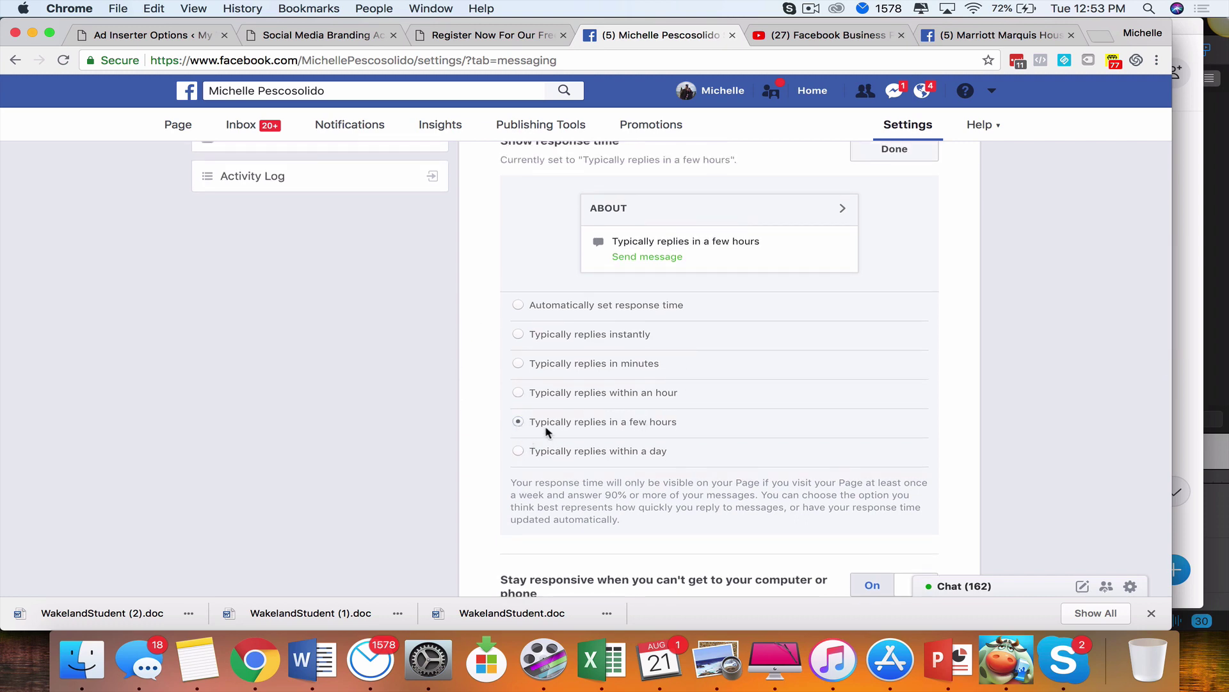
pyautogui.press('Down')
pyautogui.scroll(-1, 755, 365)
pyautogui.scroll(2, 756, 363)
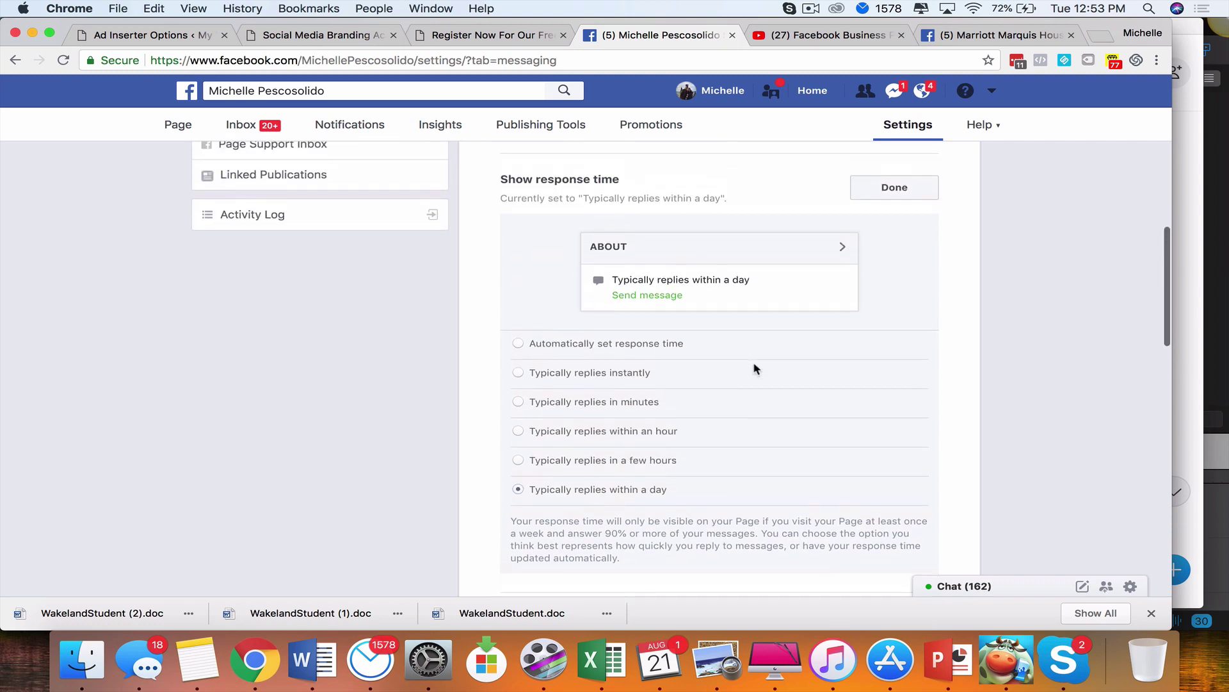
# Confirm the response time setting with Done
pyautogui.click(895, 187)
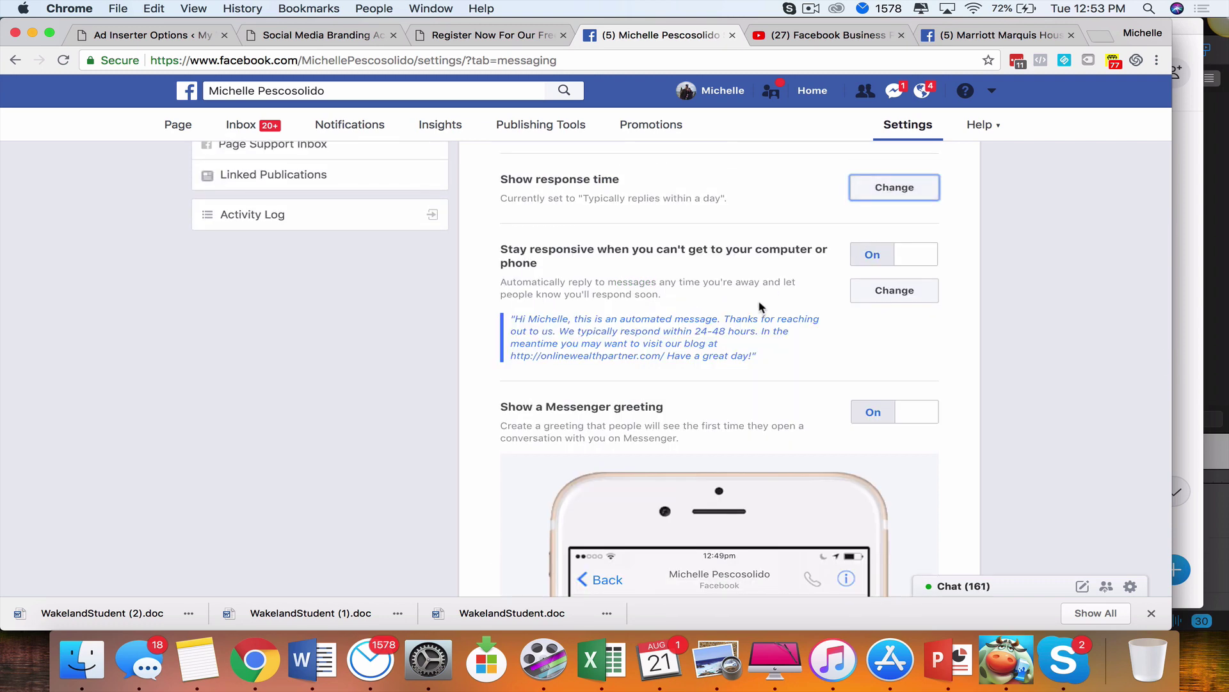
pyautogui.scroll(-5, 760, 307)
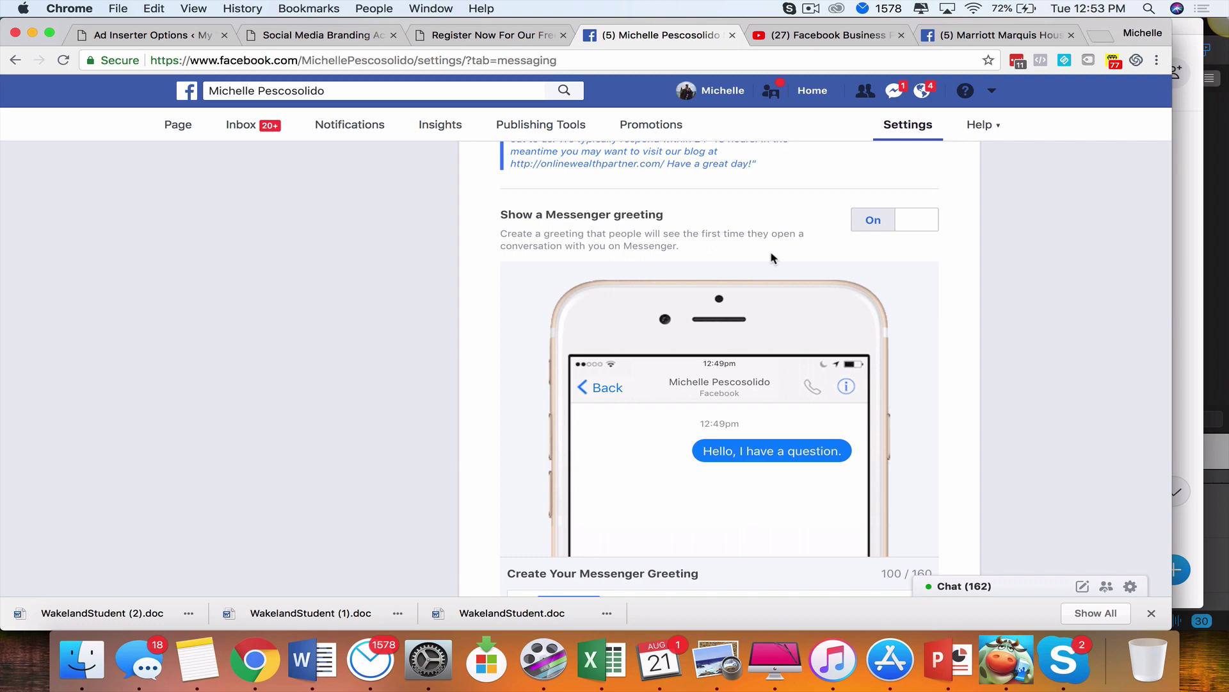
pyautogui.scroll(-4, 773, 258)
pyautogui.scroll(1, 771, 267)
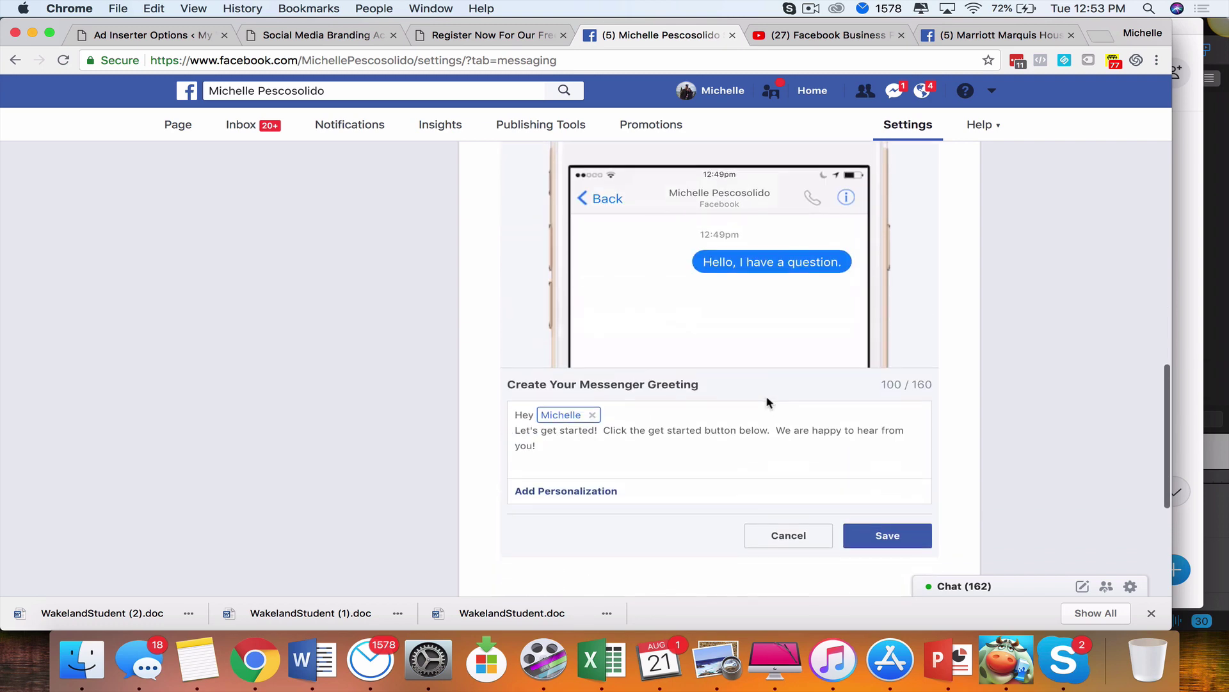
pyautogui.scroll(5, 769, 401)
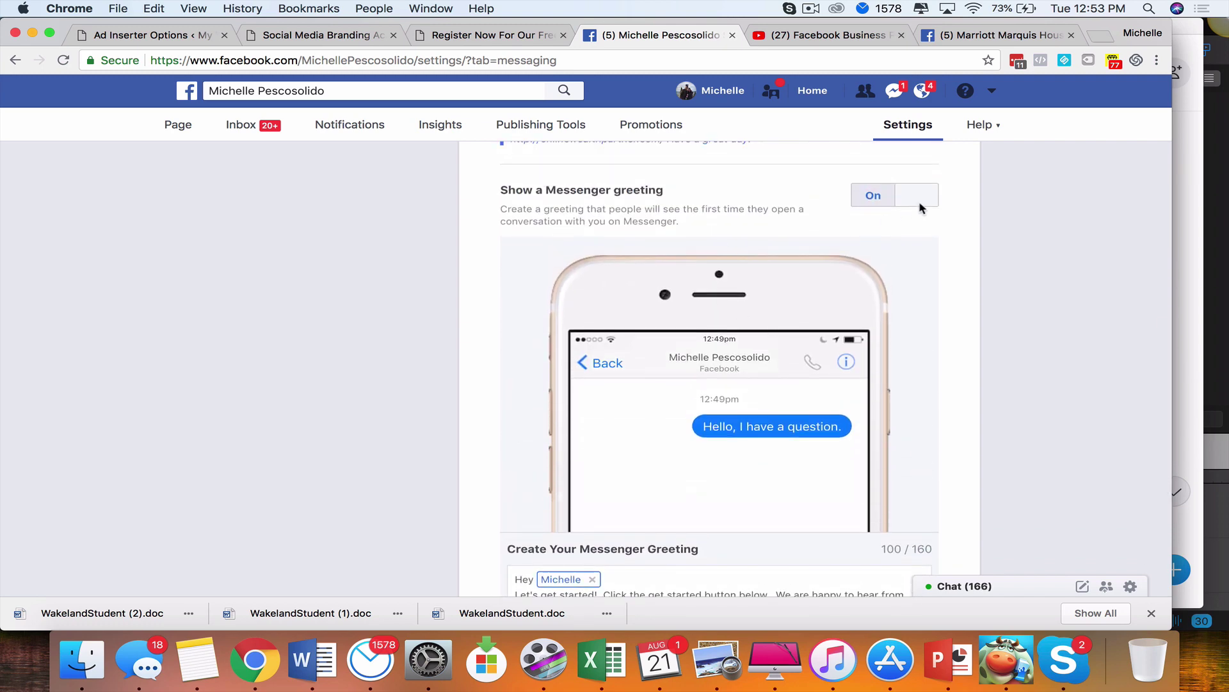
# Toggle Show a Messenger greeting off and on twice to refresh its draft preview
pyautogui.click(922, 206)
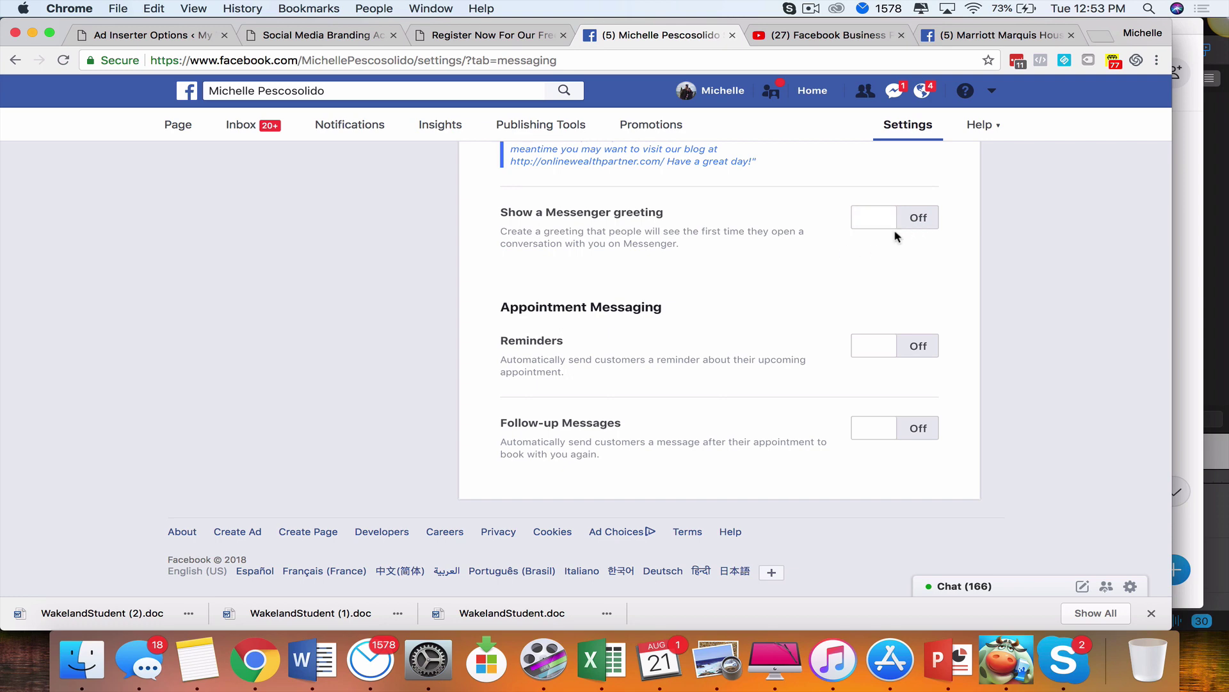
pyautogui.click(913, 225)
pyautogui.scroll(-3, 839, 292)
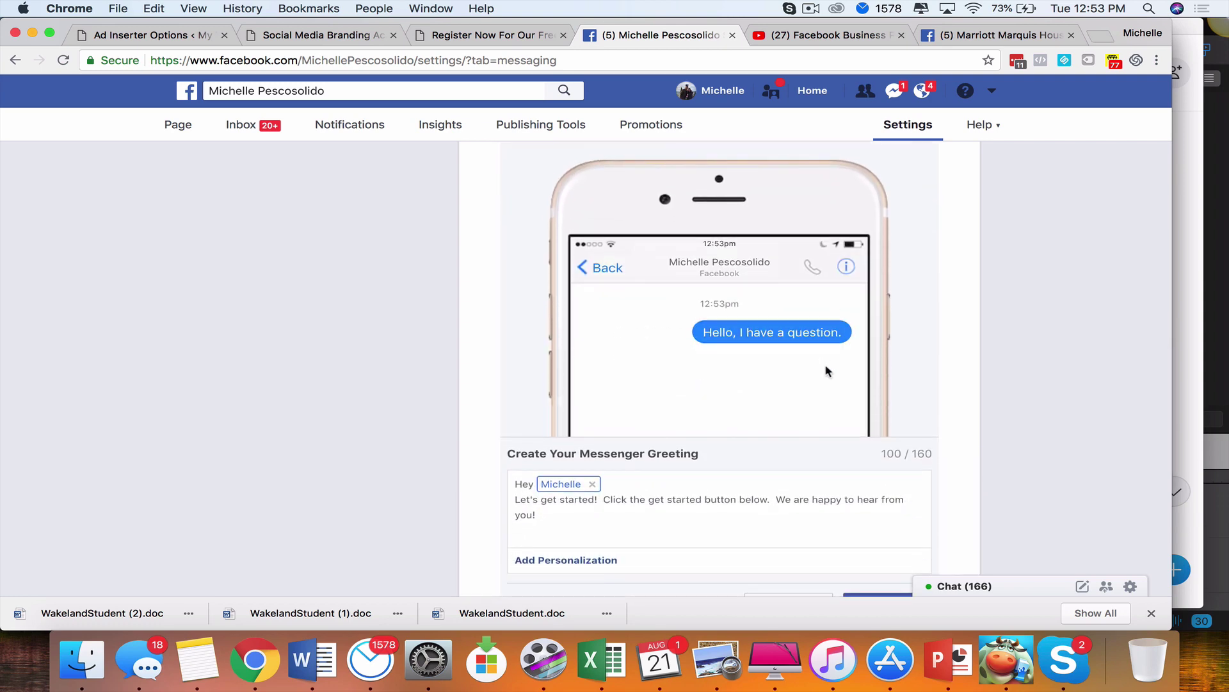
pyautogui.scroll(-1, 826, 371)
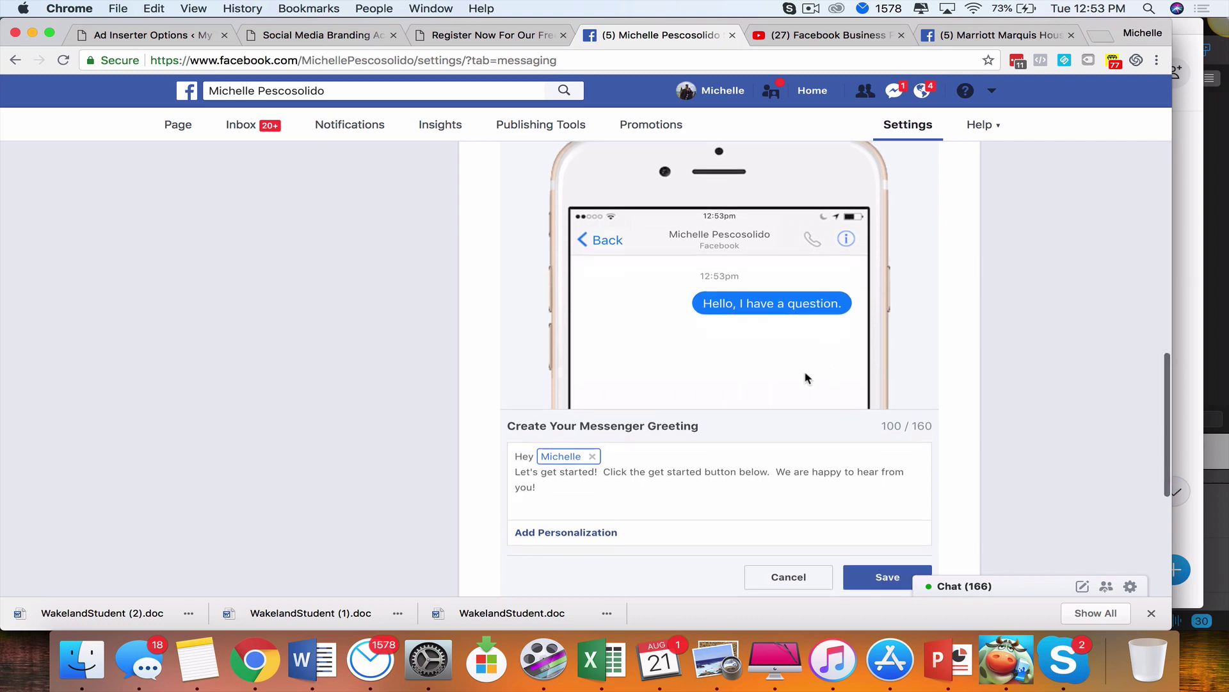
pyautogui.scroll(3, 903, 172)
pyautogui.click(903, 172)
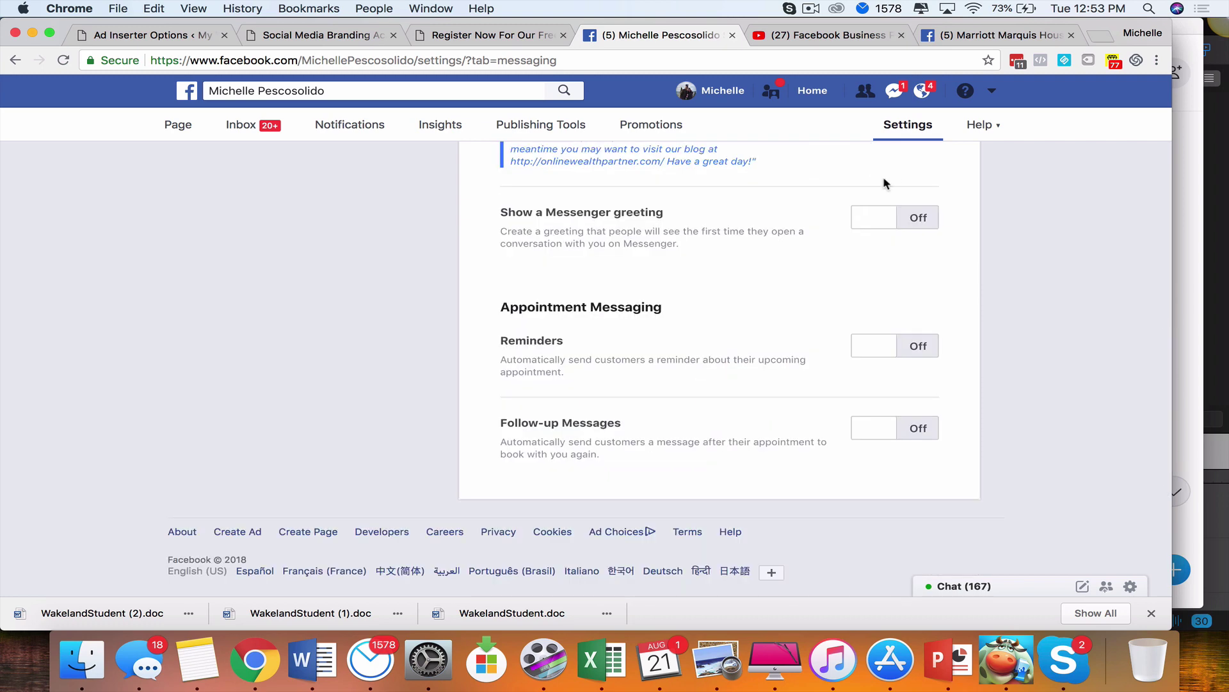
pyautogui.click(892, 227)
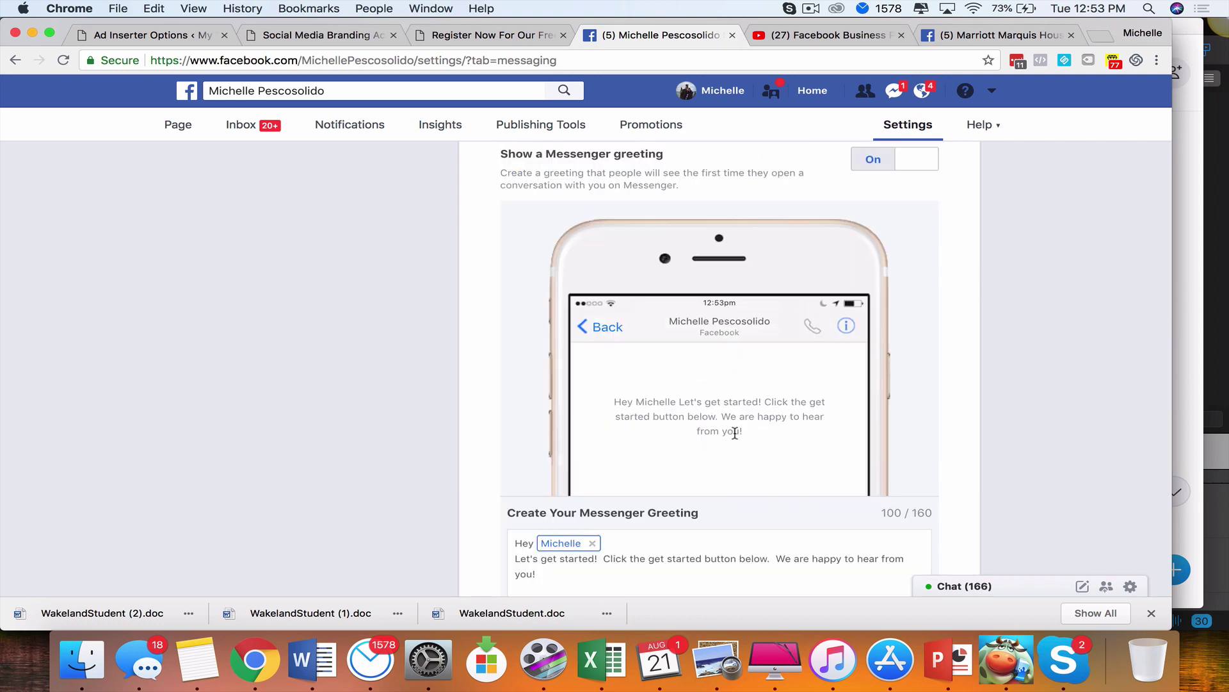
pyautogui.scroll(-2, 778, 442)
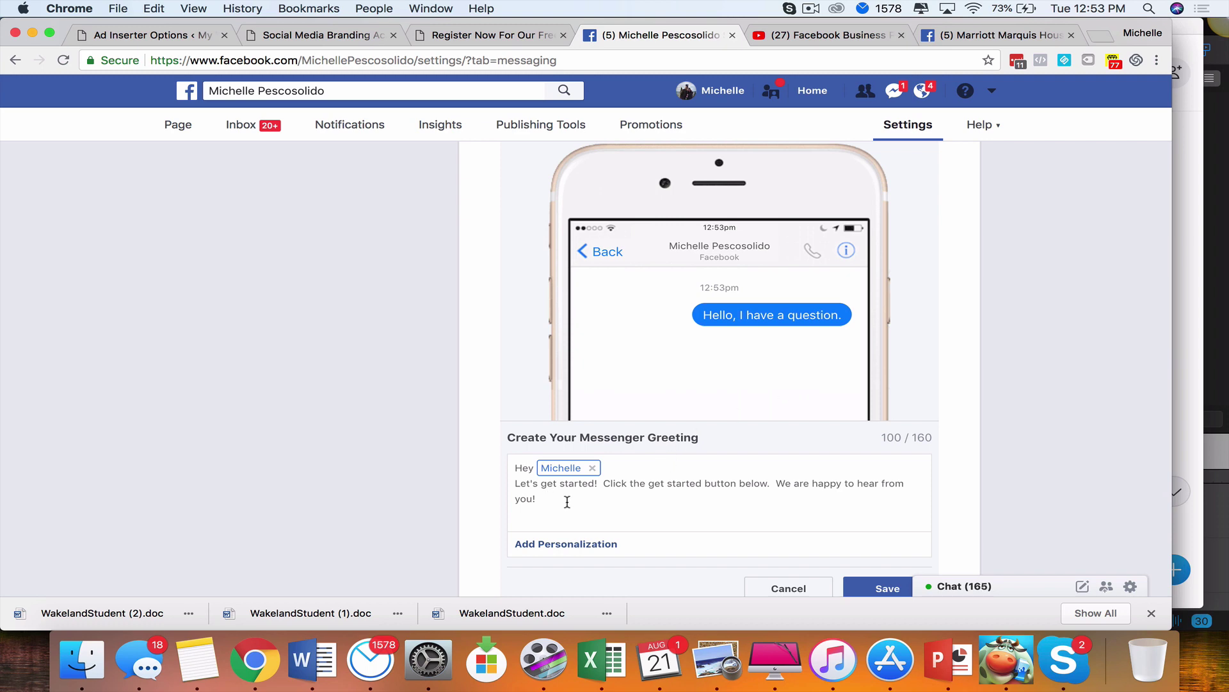
pyautogui.scroll(-1, 567, 501)
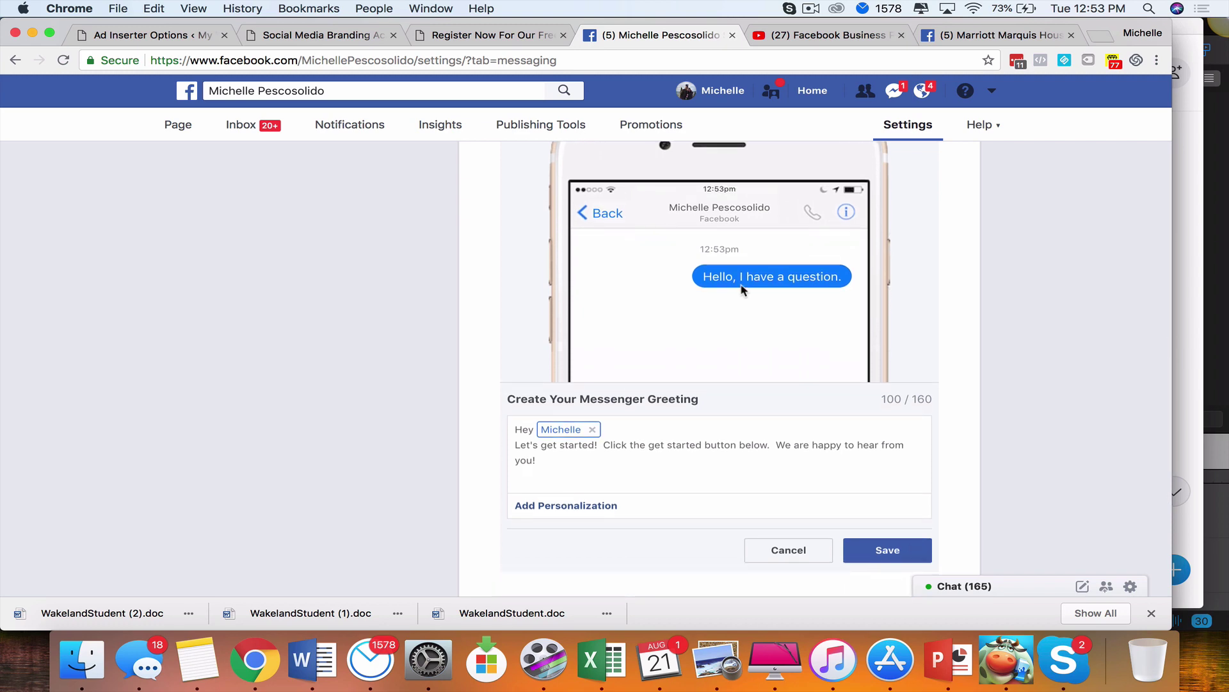
# Send 'I have question.' in the Marriott Marquis Houston chat, then return to your settings tab
pyautogui.click(1002, 35)
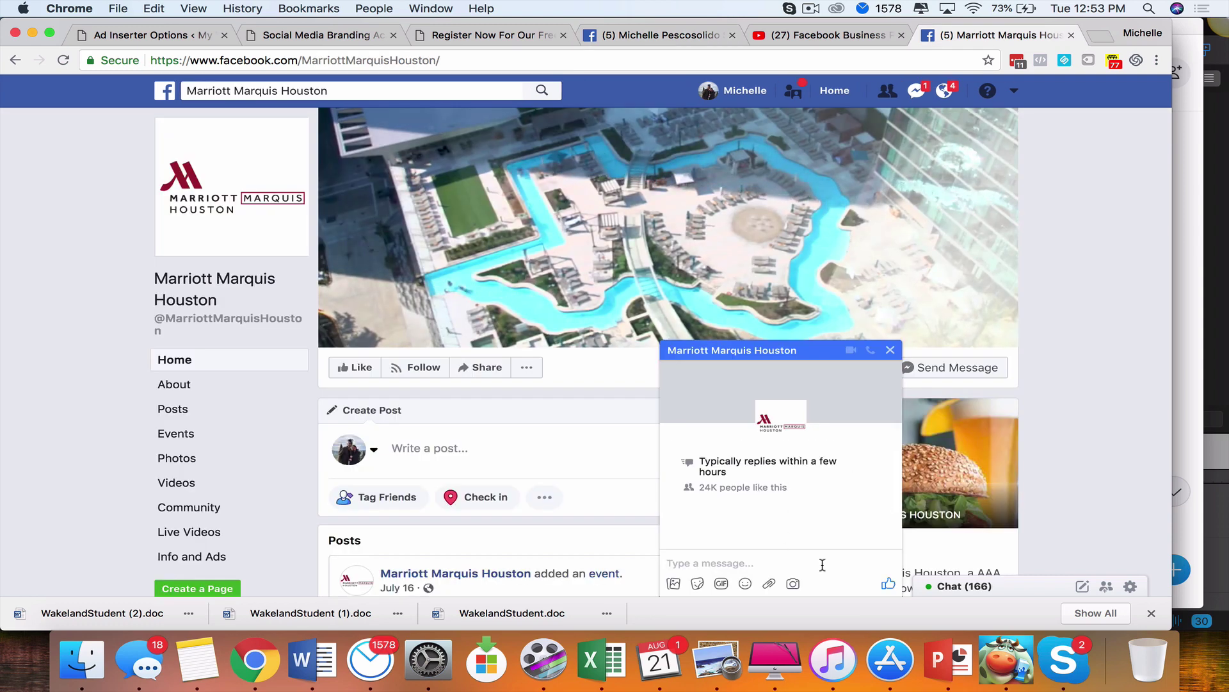
pyautogui.click(822, 564)
pyautogui.write('I have questions')
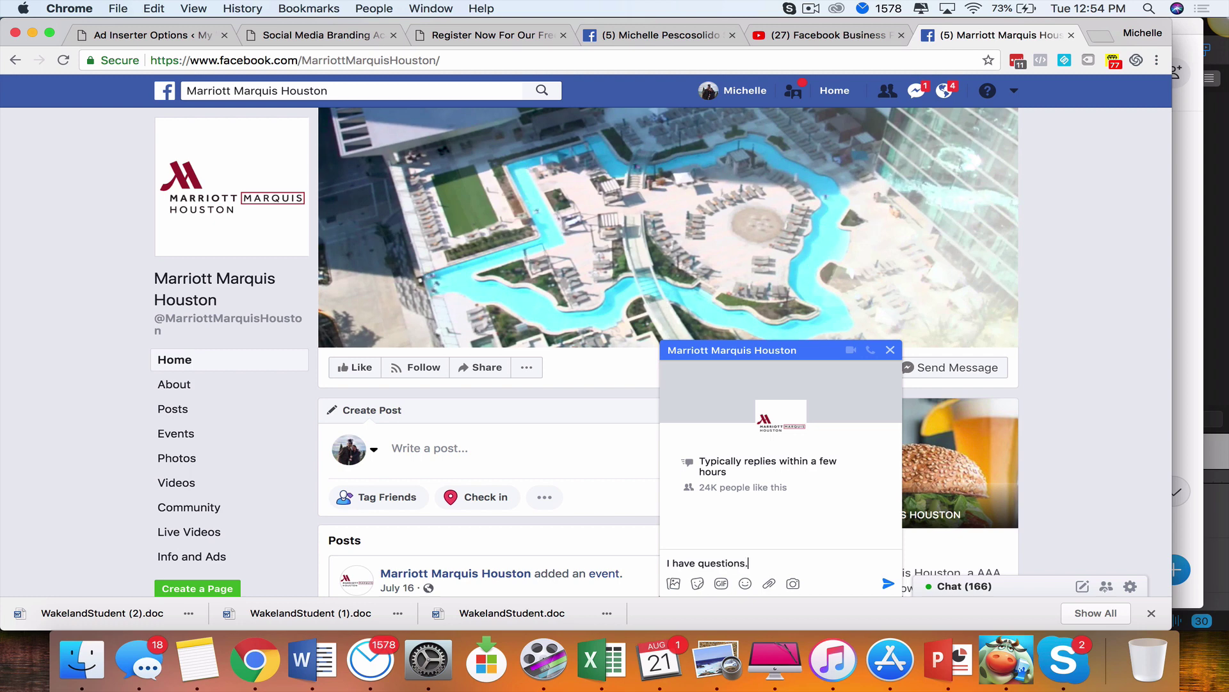
pyautogui.write('.')
pyautogui.press('Return')
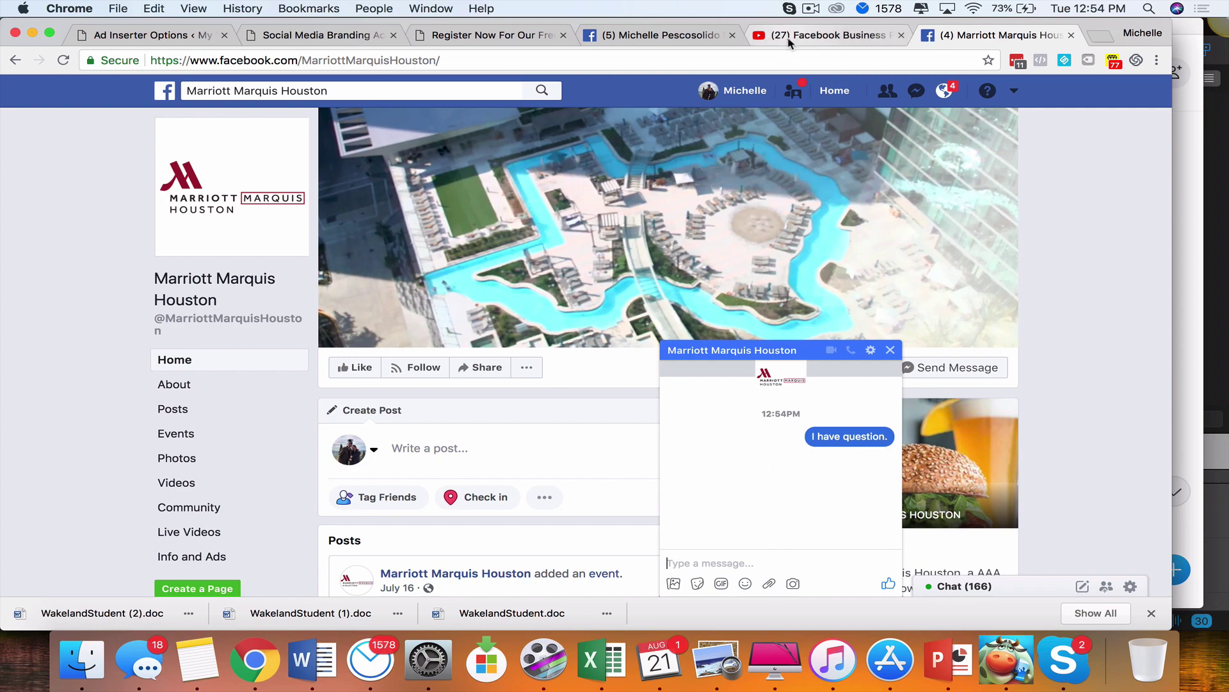
pyautogui.click(641, 40)
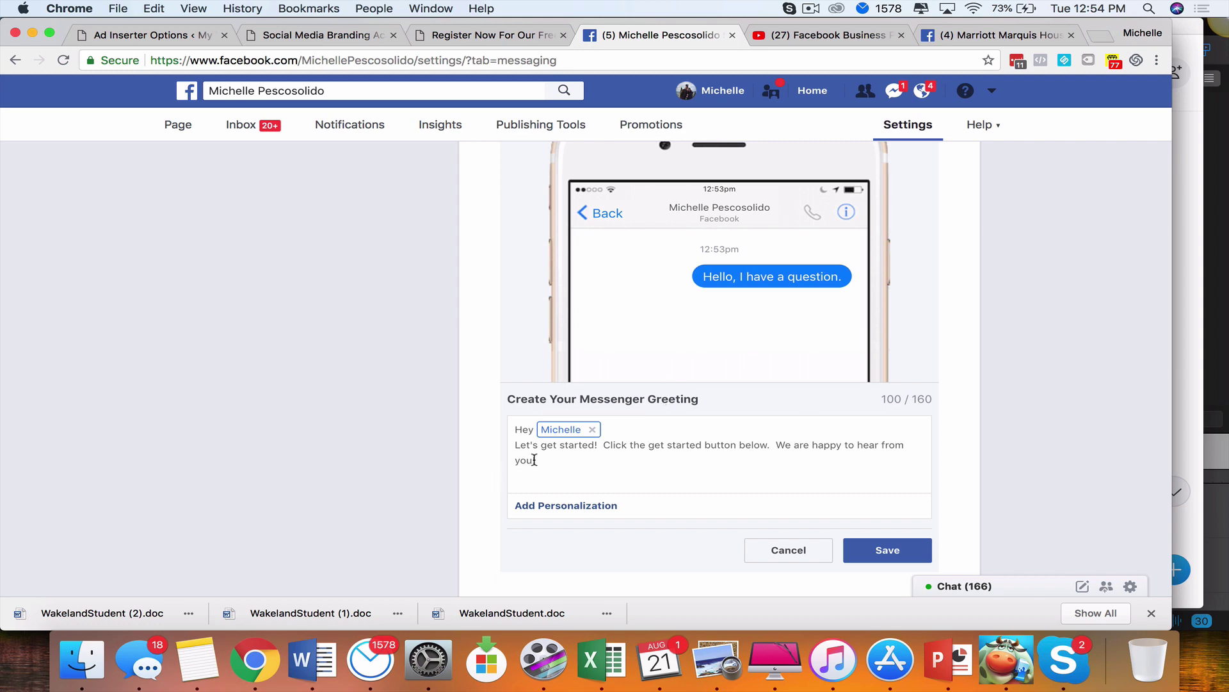
# Replace the old greeting text with 'Happy to hear from you!' and a request to email the support address
pyautogui.moveTo(516, 443); pyautogui.dragTo(568, 455)
pyautogui.press('BackSpace')
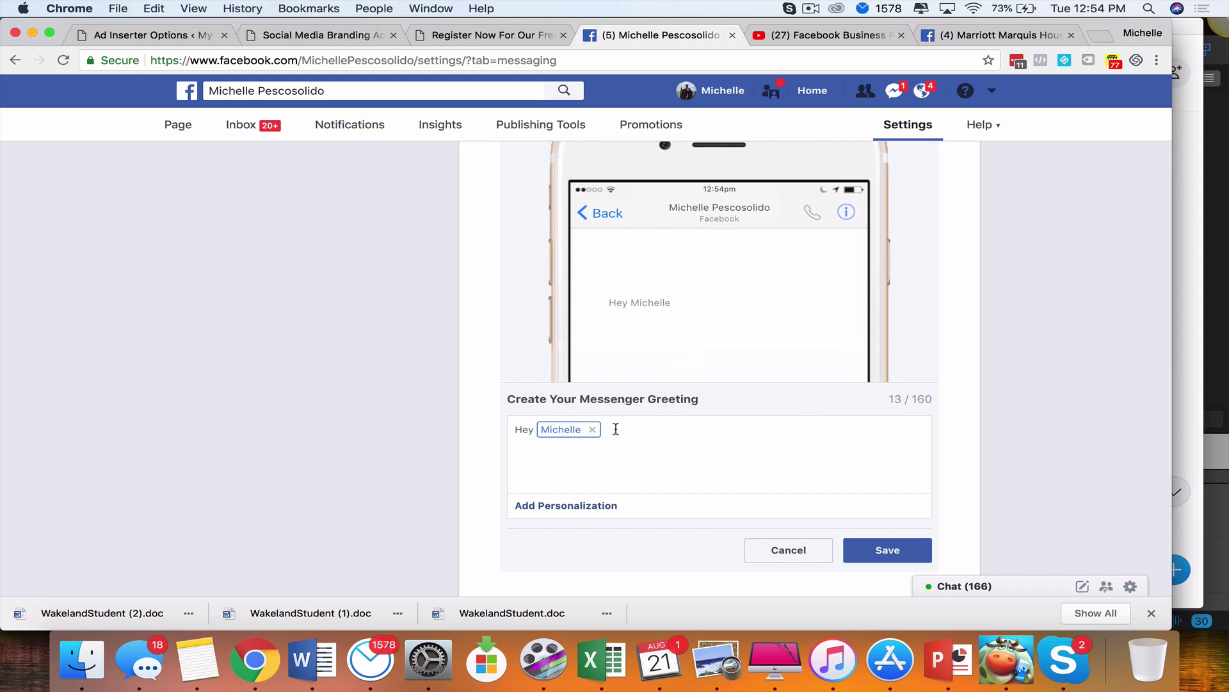
pyautogui.write('Happy to hear from you! If you have a support question ples')
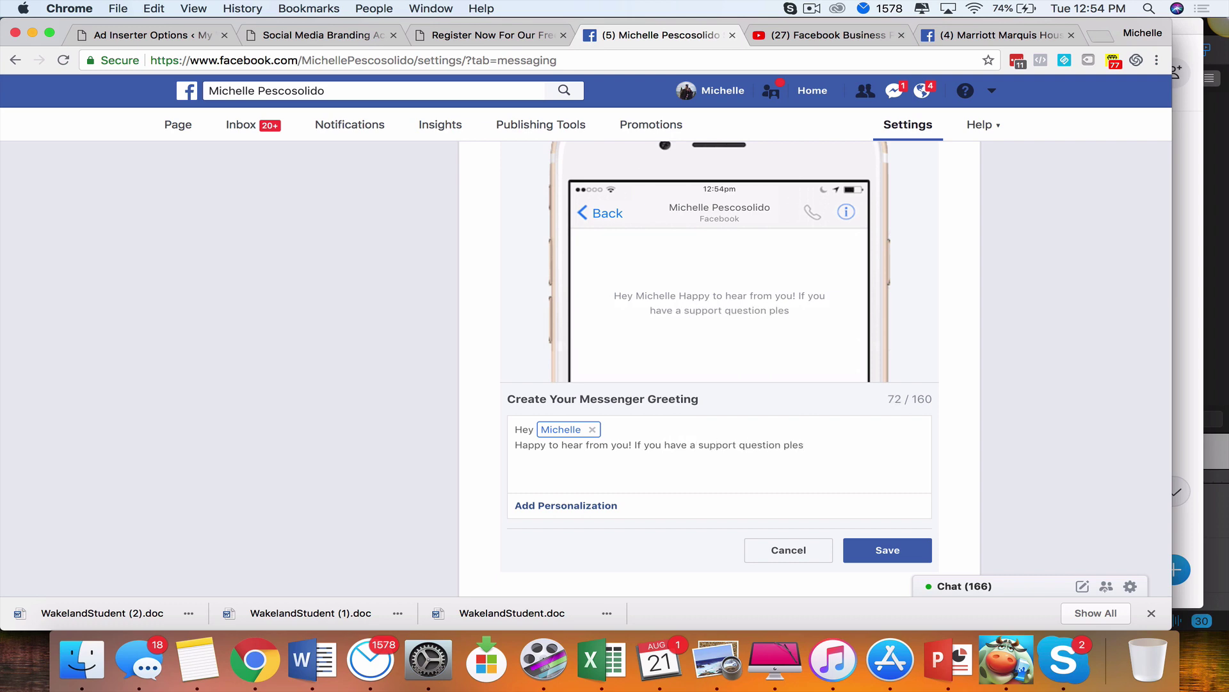
pyautogui.press('BackSpace')
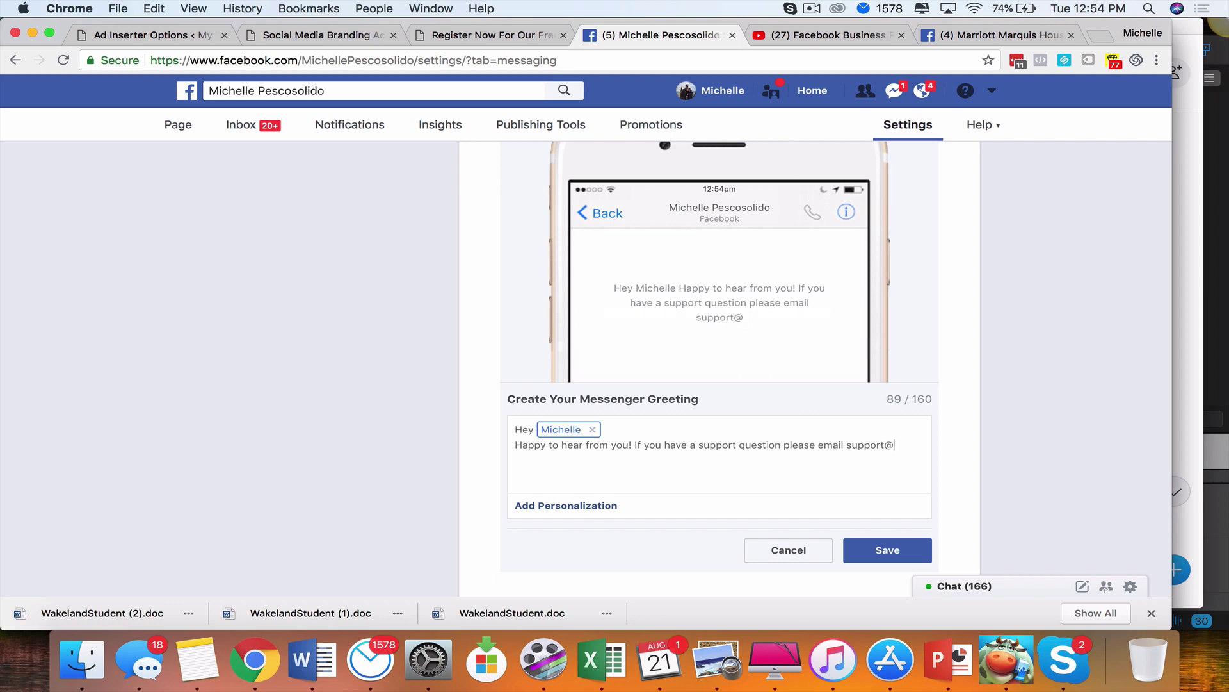
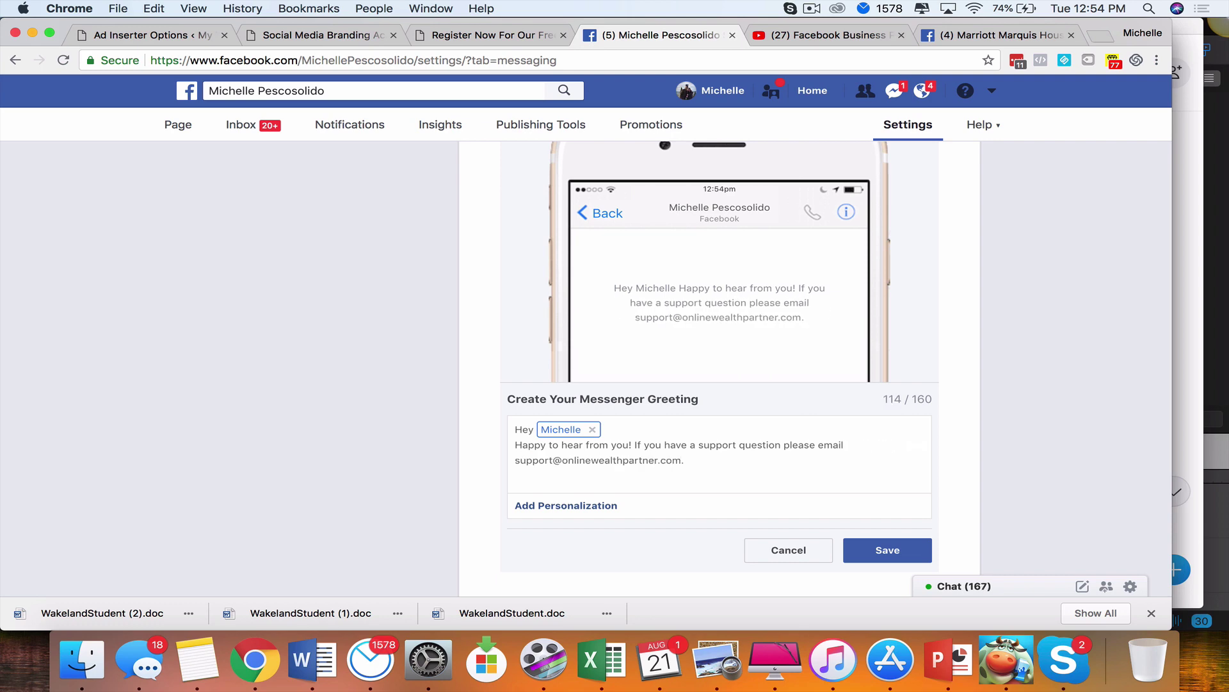
pyautogui.write('I')
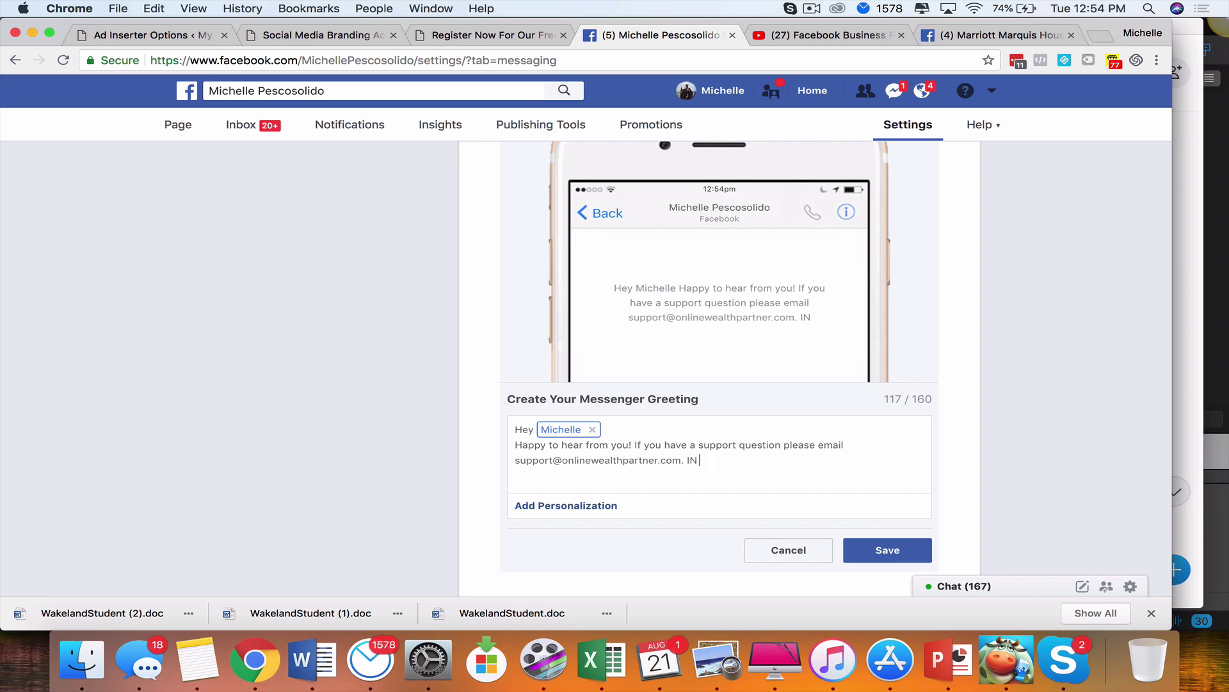
pyautogui.write('n the mea')
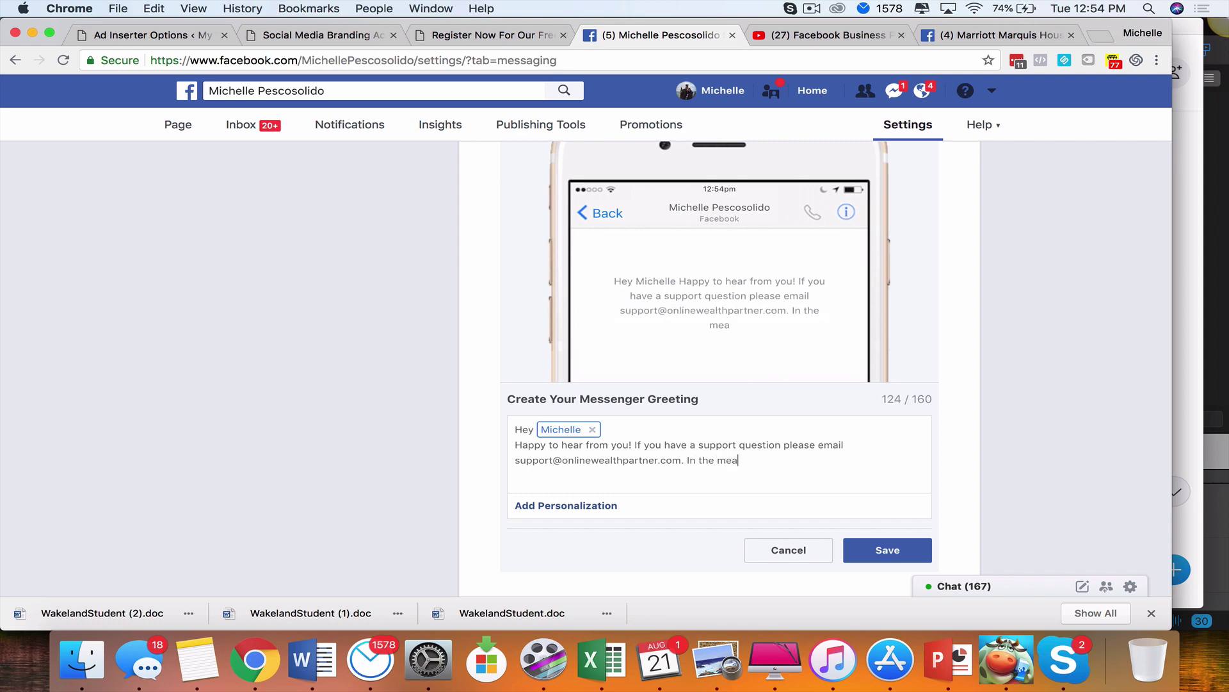
pyautogui.write('time let us know how we can help you')
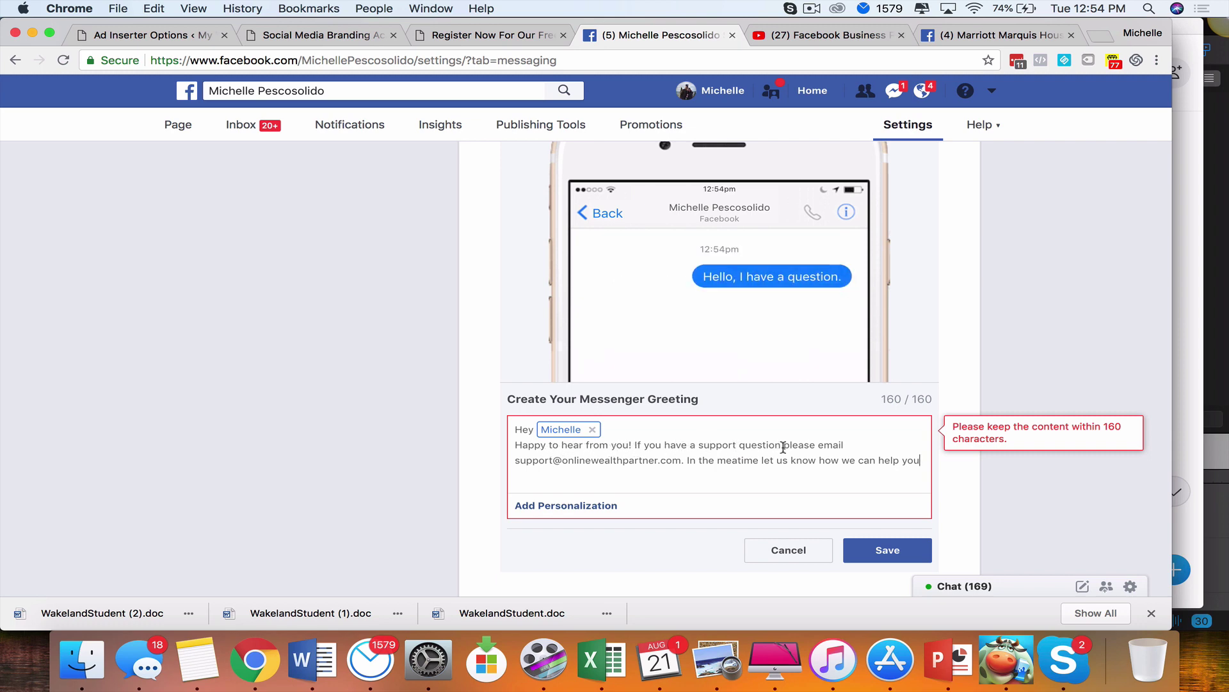
# Remove 'please' to fit 160 characters, end the greeting with a period, and save it
pyautogui.moveTo(783, 447); pyautogui.dragTo(813, 448)
pyautogui.press('BackSpace')
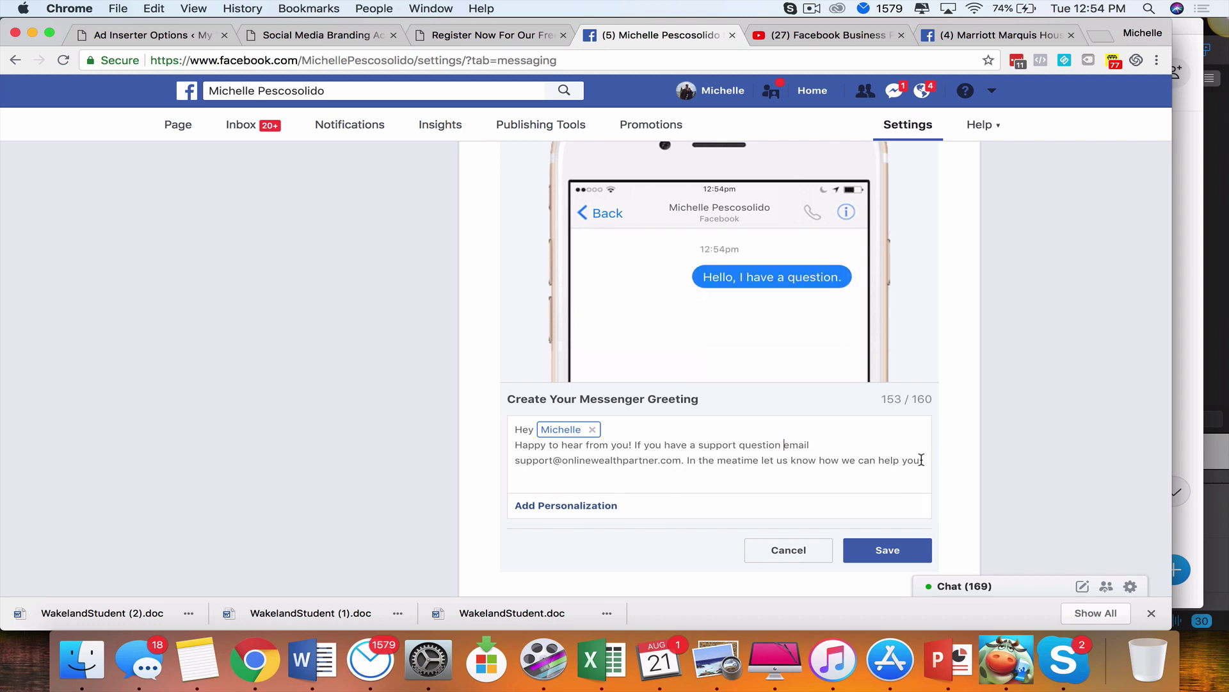
pyautogui.click(920, 460)
pyautogui.write('~')
pyautogui.press('BackSpace')
pyautogui.write('.')
pyautogui.scroll(-3, 758, 441)
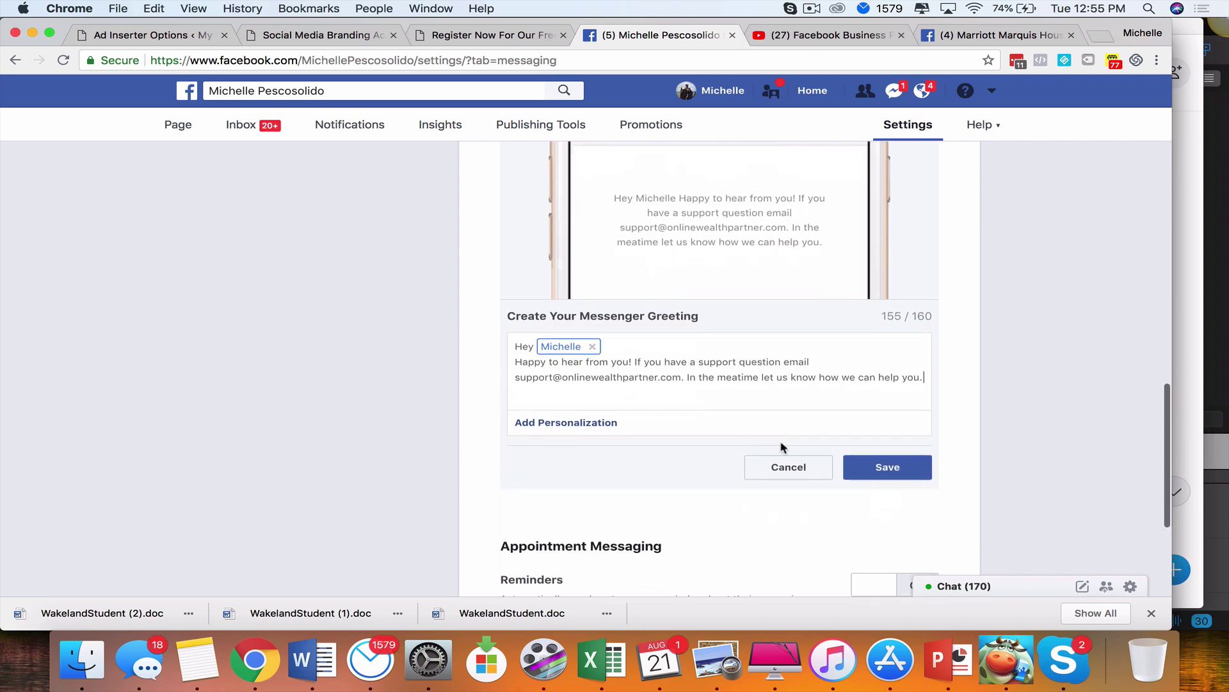
pyautogui.click(887, 472)
# Switch to the Marriott Marquis Houston page
pyautogui.scroll(5, 752, 375)
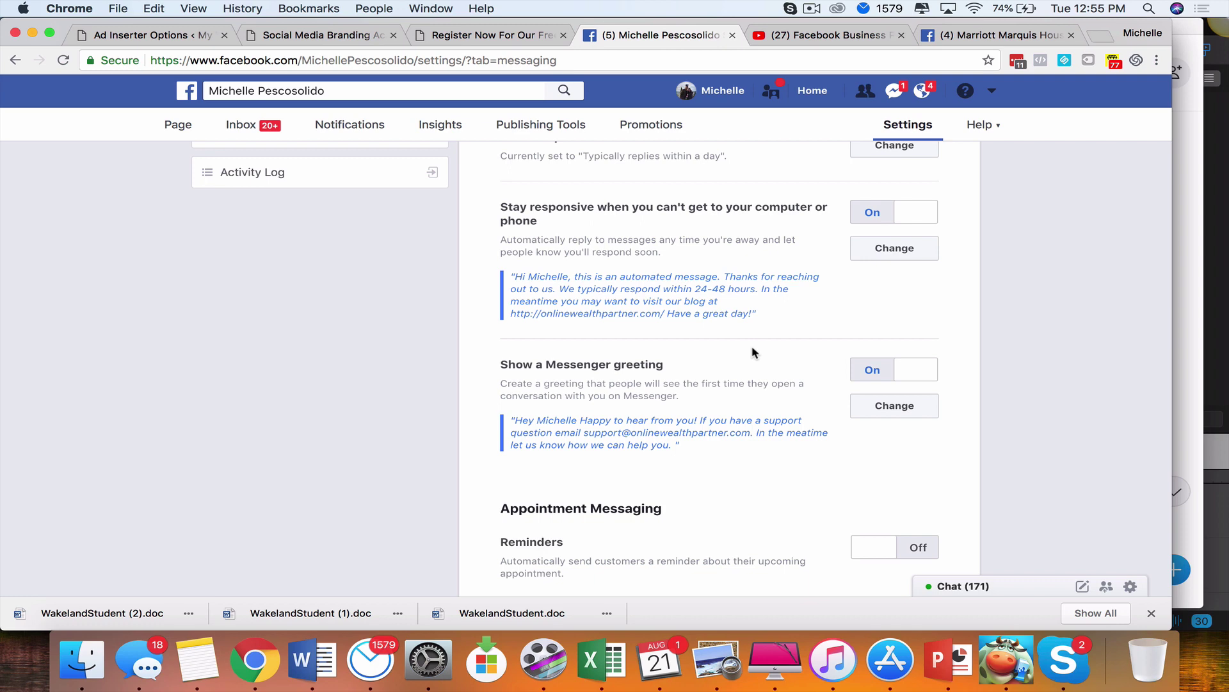
pyautogui.click(117, 9)
pyautogui.press('Escape')
pyautogui.click(999, 35)
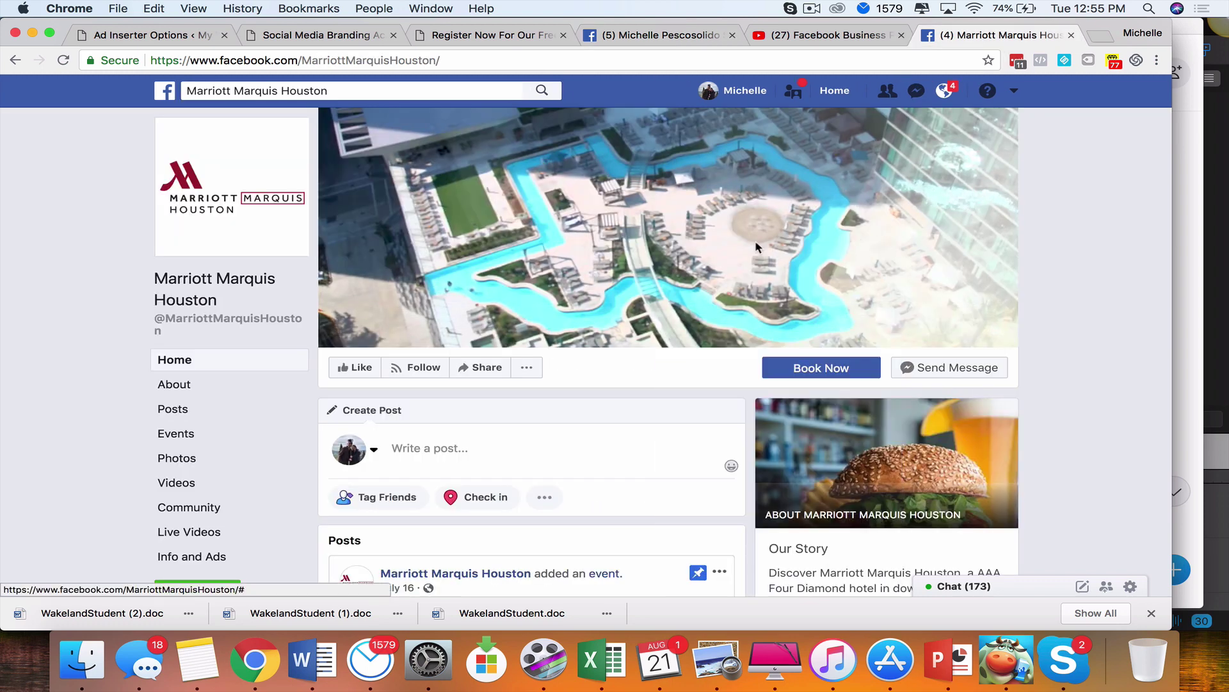
# Search for the business owner's name, filter results to Pages, and open the verified public-figure Page
pyautogui.click(425, 90)
pyautogui.write('michelle')
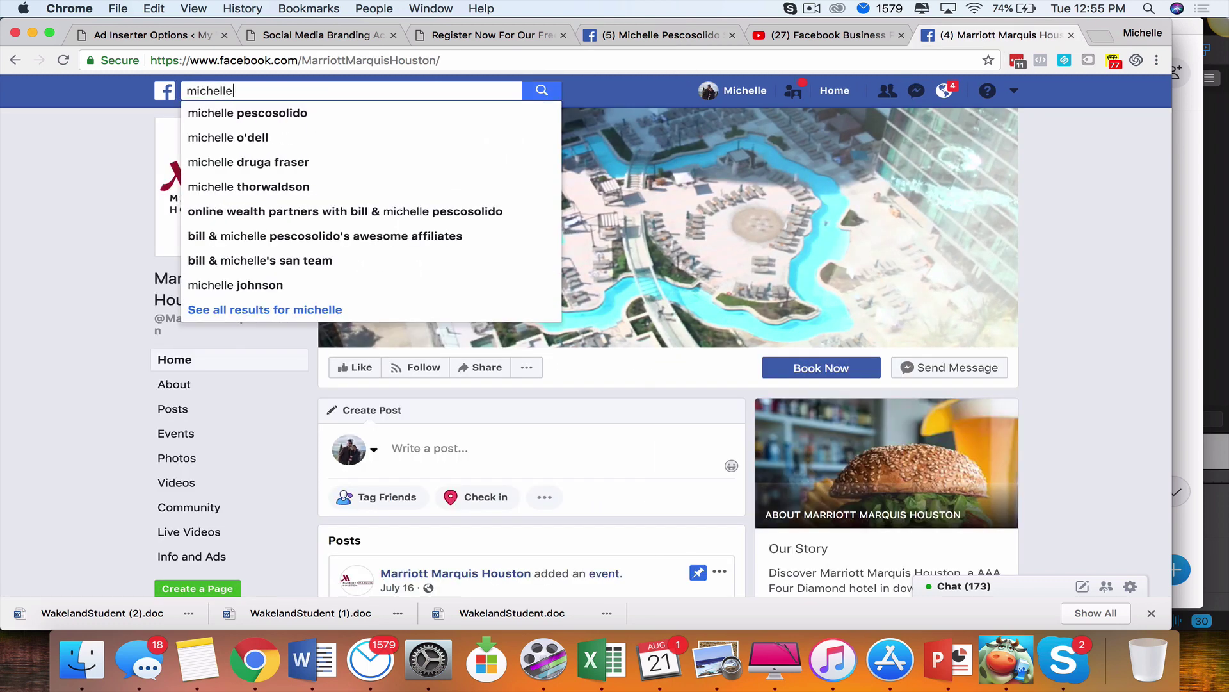
pyautogui.click(378, 113)
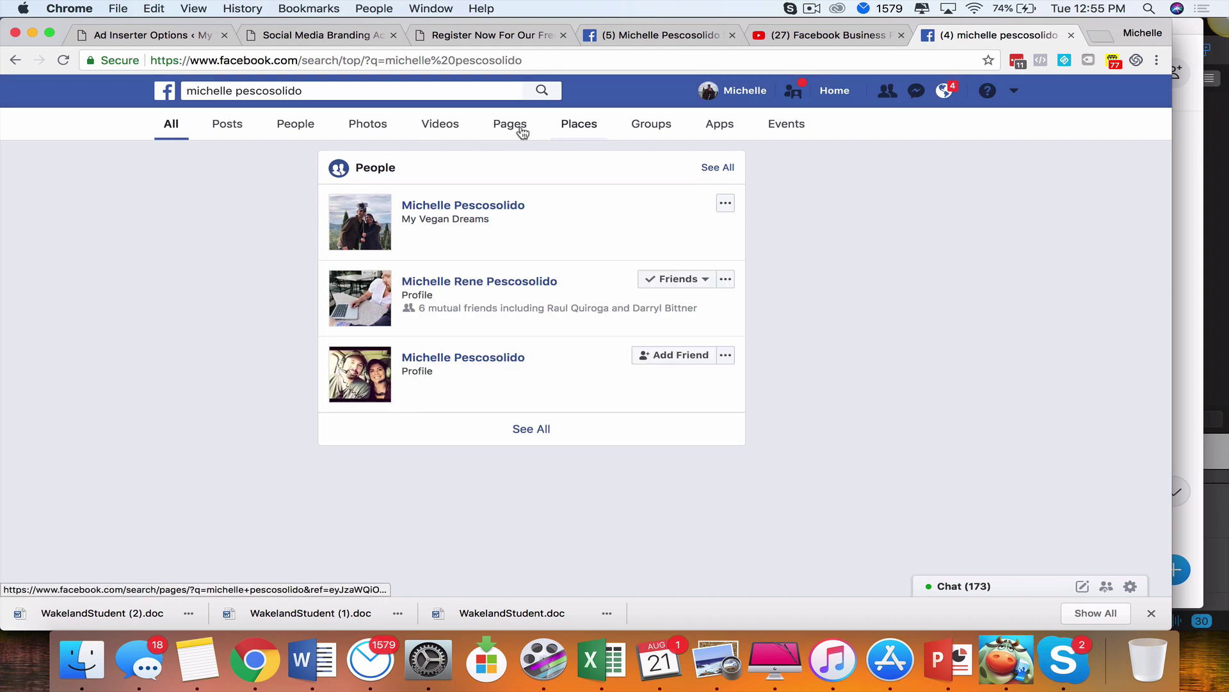
pyautogui.click(520, 128)
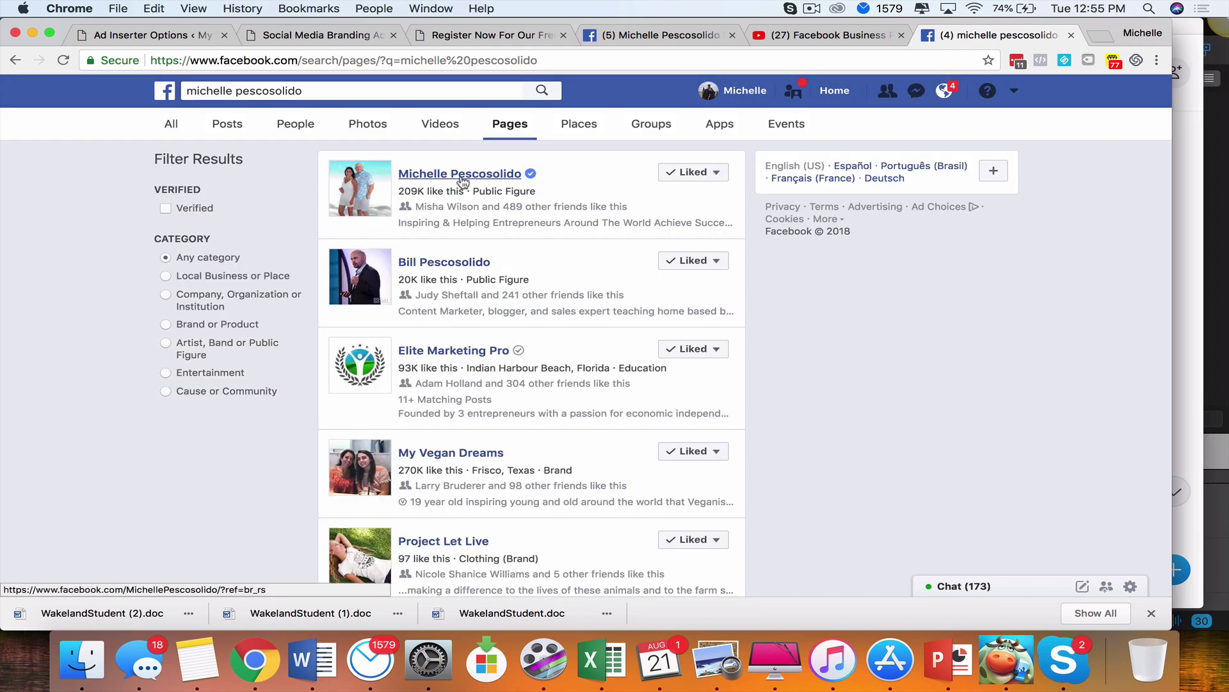
pyautogui.click(461, 178)
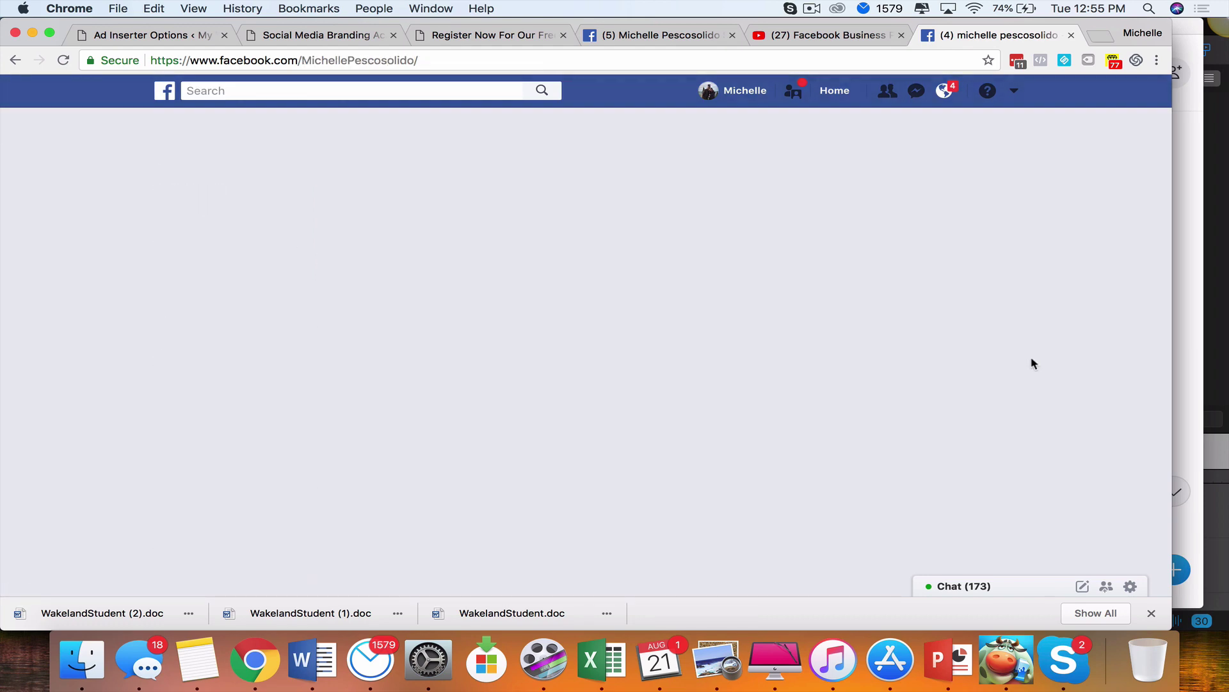
# Scroll through the Page's timeline, noting the 98% response rate and 1-hour response time
pyautogui.scroll(-4, 1021, 438)
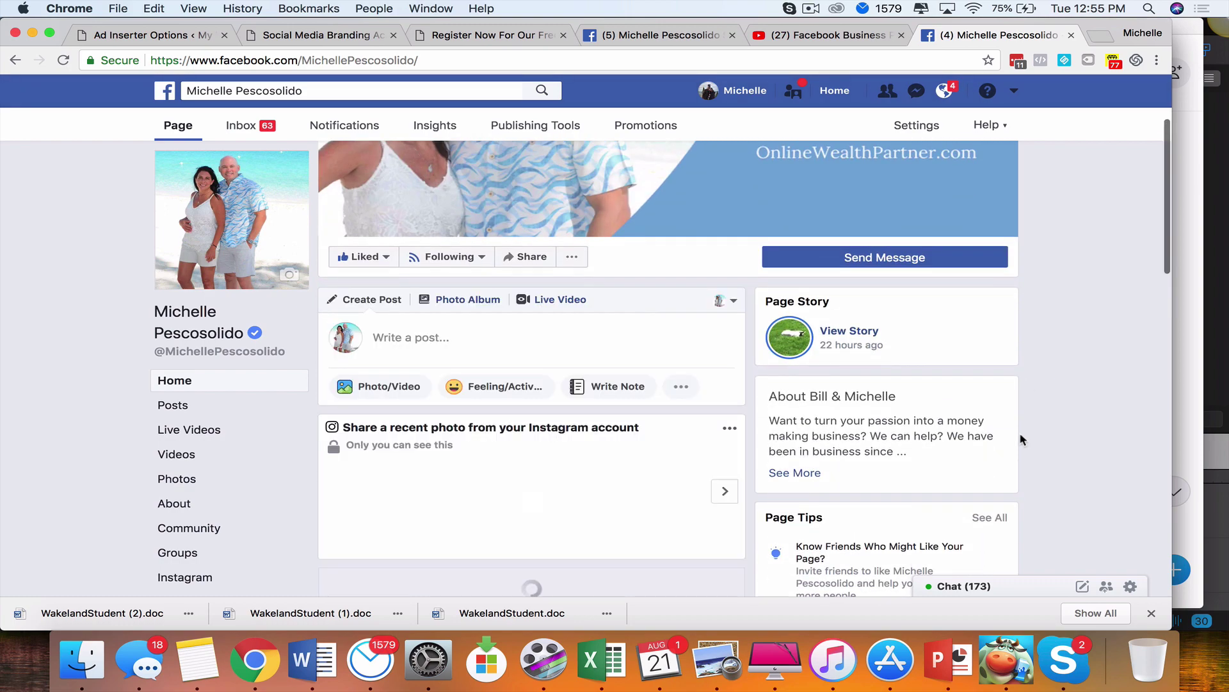
pyautogui.scroll(-1, 1021, 438)
pyautogui.scroll(2, 1021, 439)
pyautogui.scroll(-2, 1020, 439)
pyautogui.scroll(2, 1021, 438)
pyautogui.scroll(-5, 1021, 439)
pyautogui.scroll(6, 1020, 438)
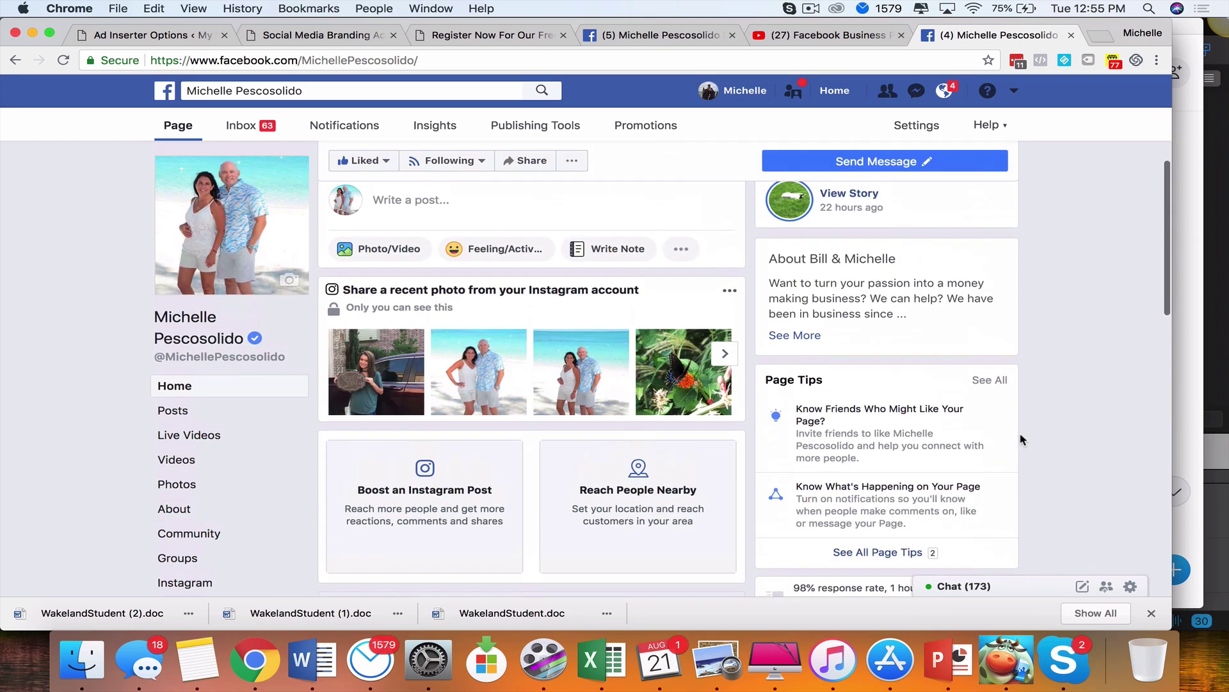
pyautogui.scroll(-1, 1021, 440)
pyautogui.scroll(2, 1021, 439)
pyautogui.scroll(-5, 1021, 439)
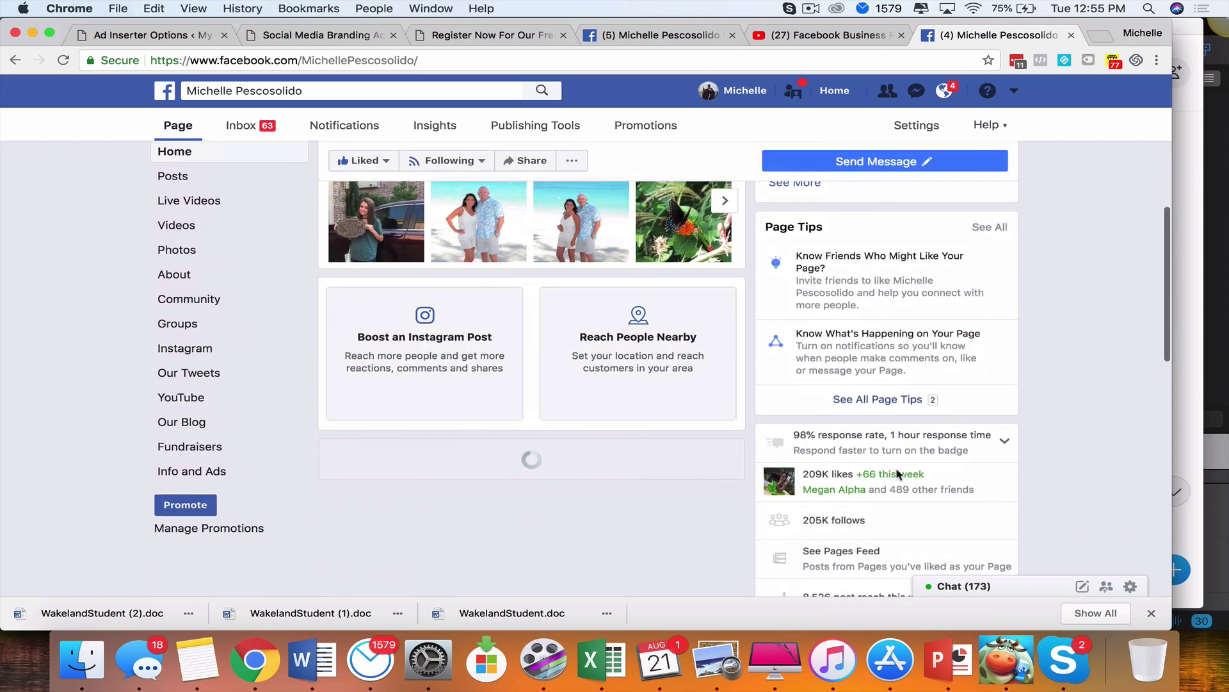
pyautogui.scroll(3, 775, 579)
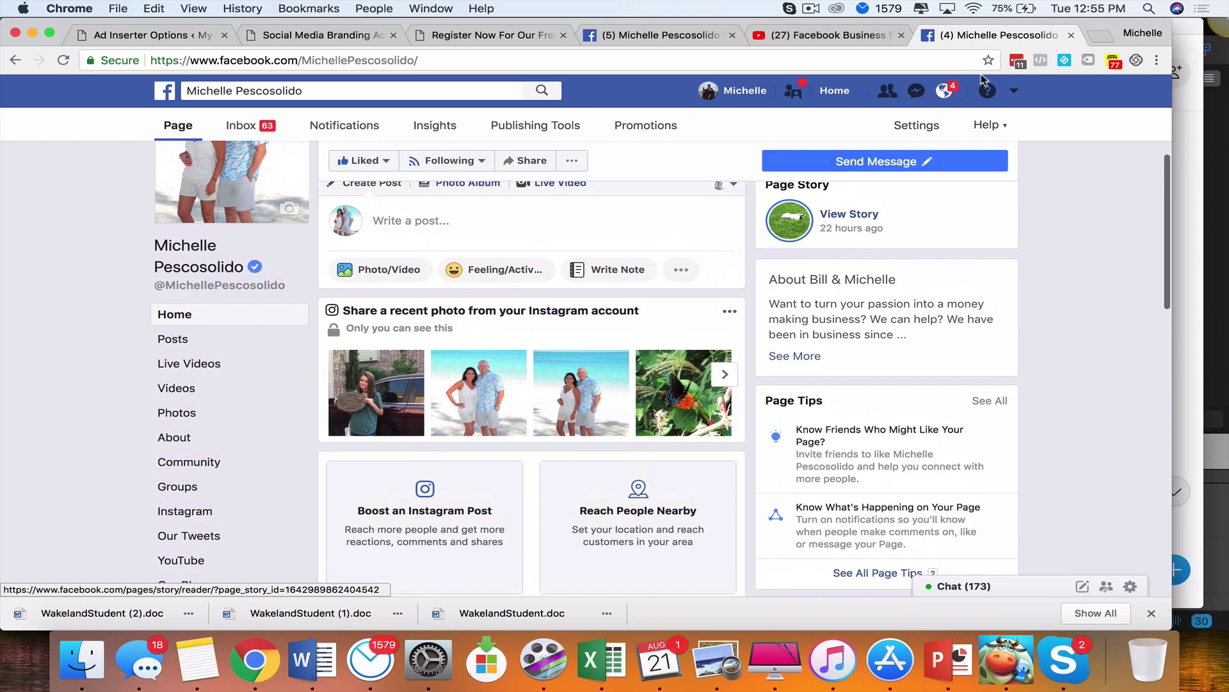
# Log out and sign back in with a different saved account
pyautogui.click(1014, 90)
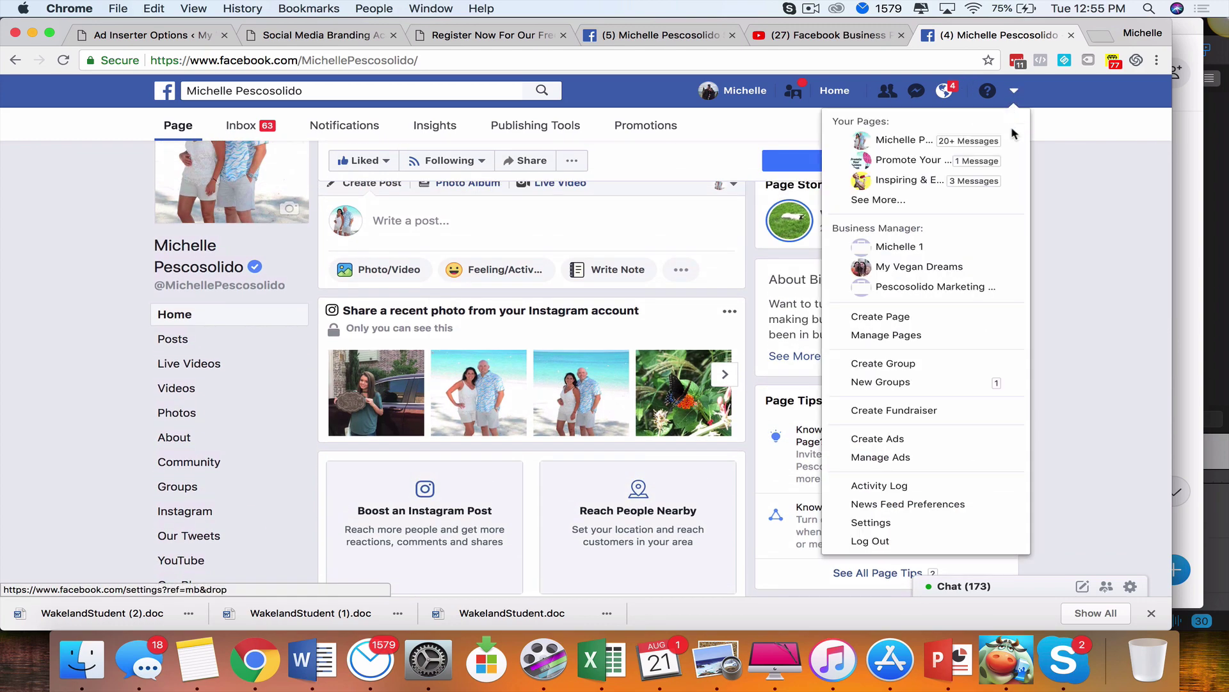
pyautogui.click(870, 541)
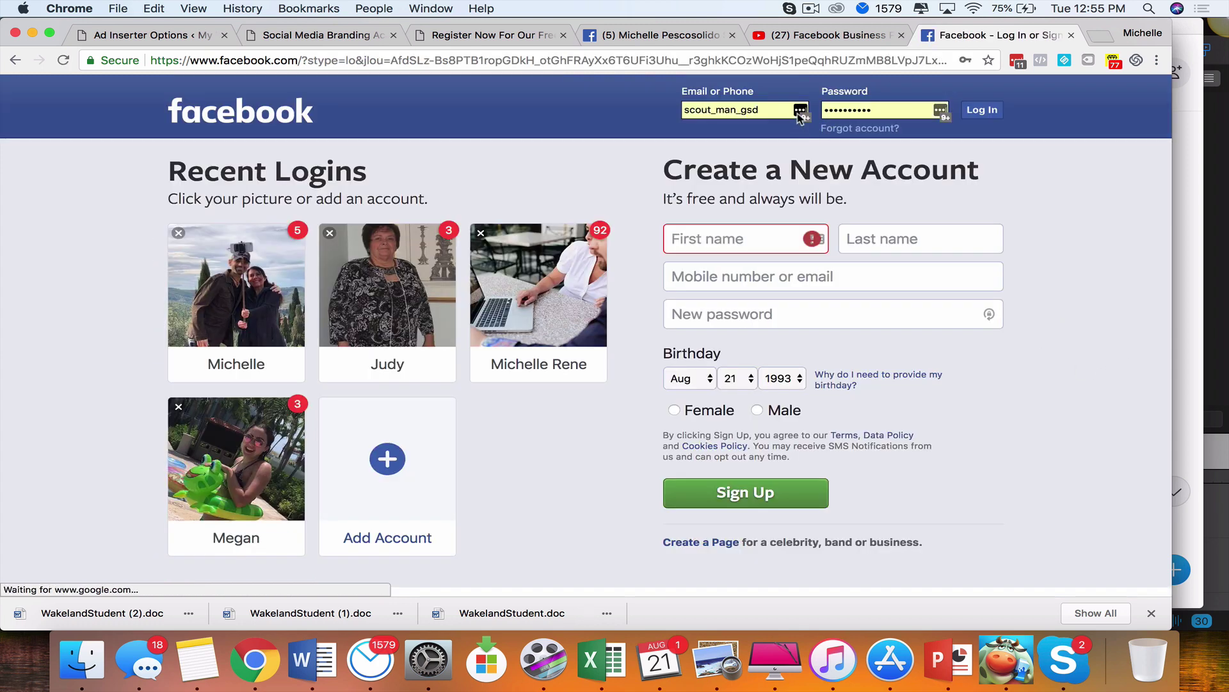
pyautogui.click(800, 109)
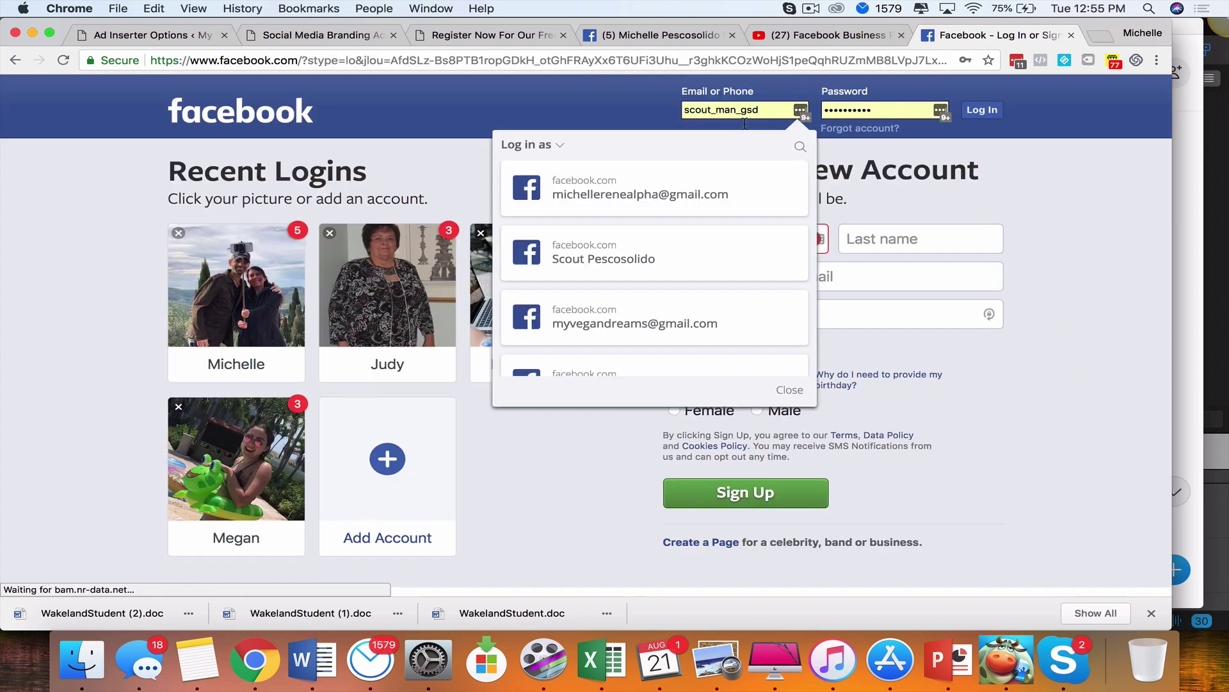
pyautogui.scroll(-3, 647, 310)
pyautogui.click(645, 294)
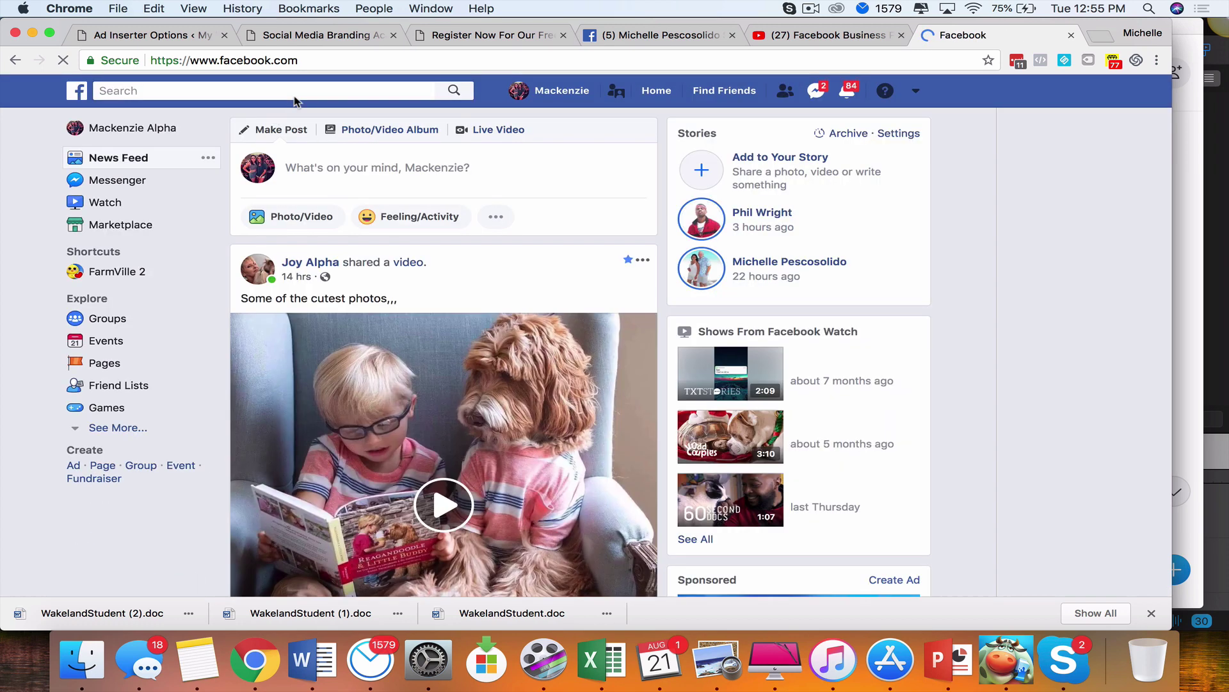
# Search Facebook for the business owner's full name to find the Page
pyautogui.click(296, 91)
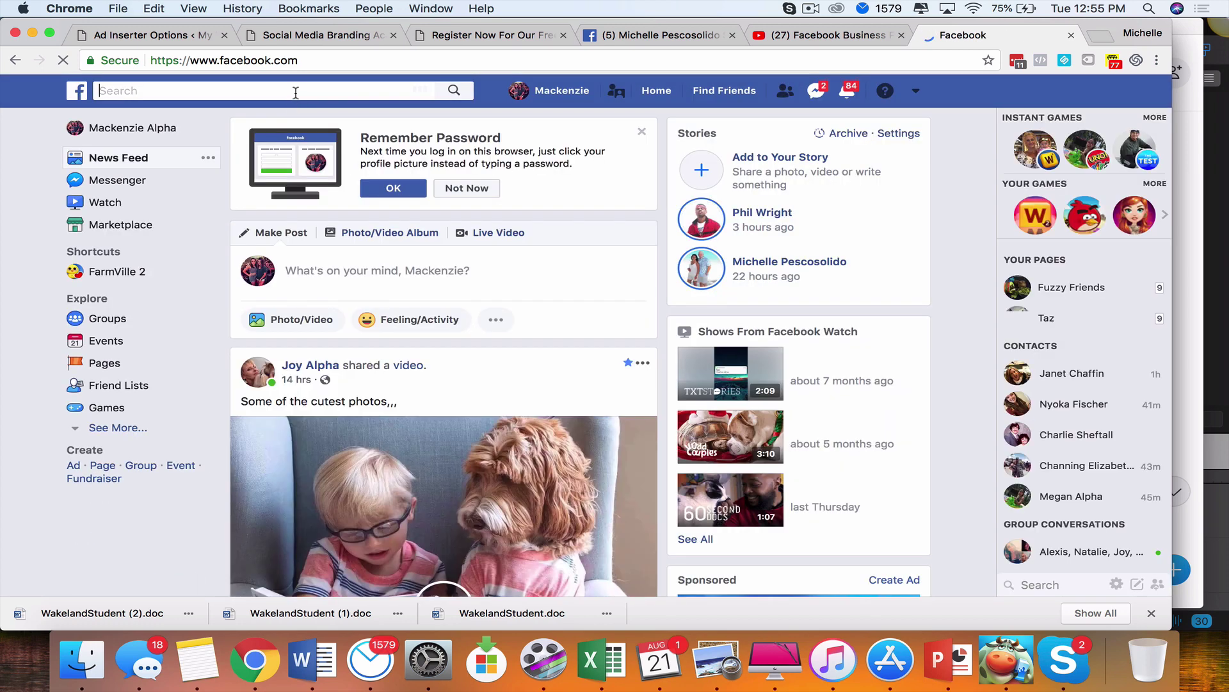
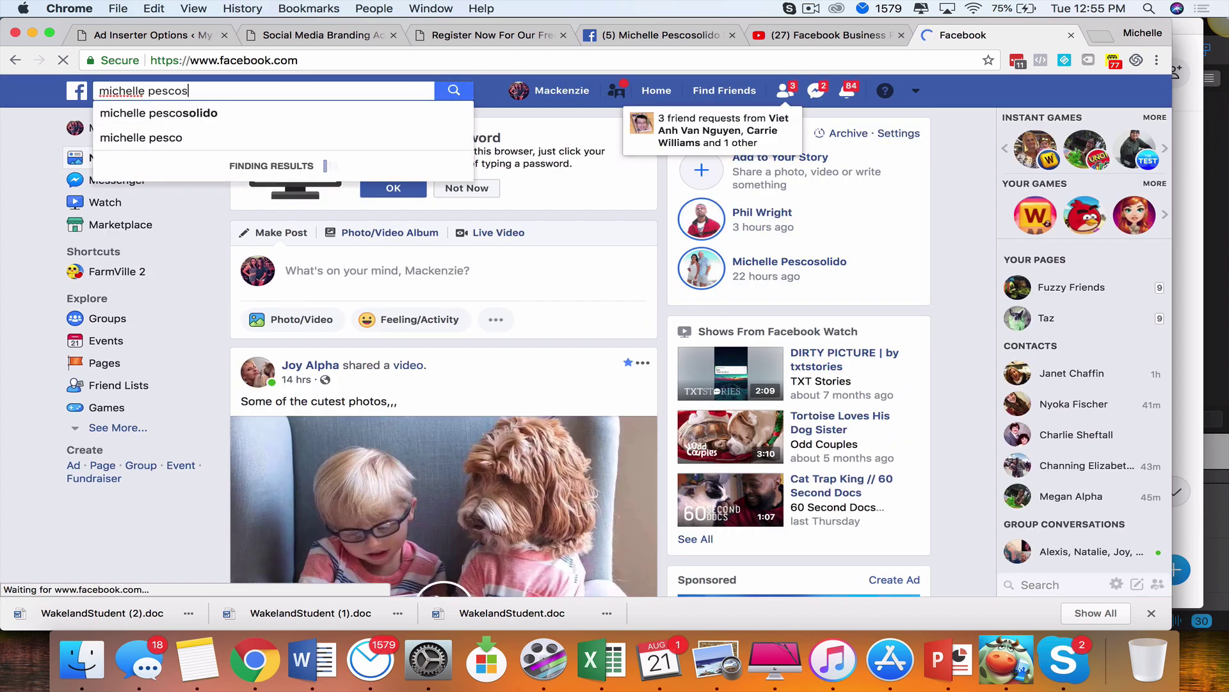
pyautogui.press('Return')
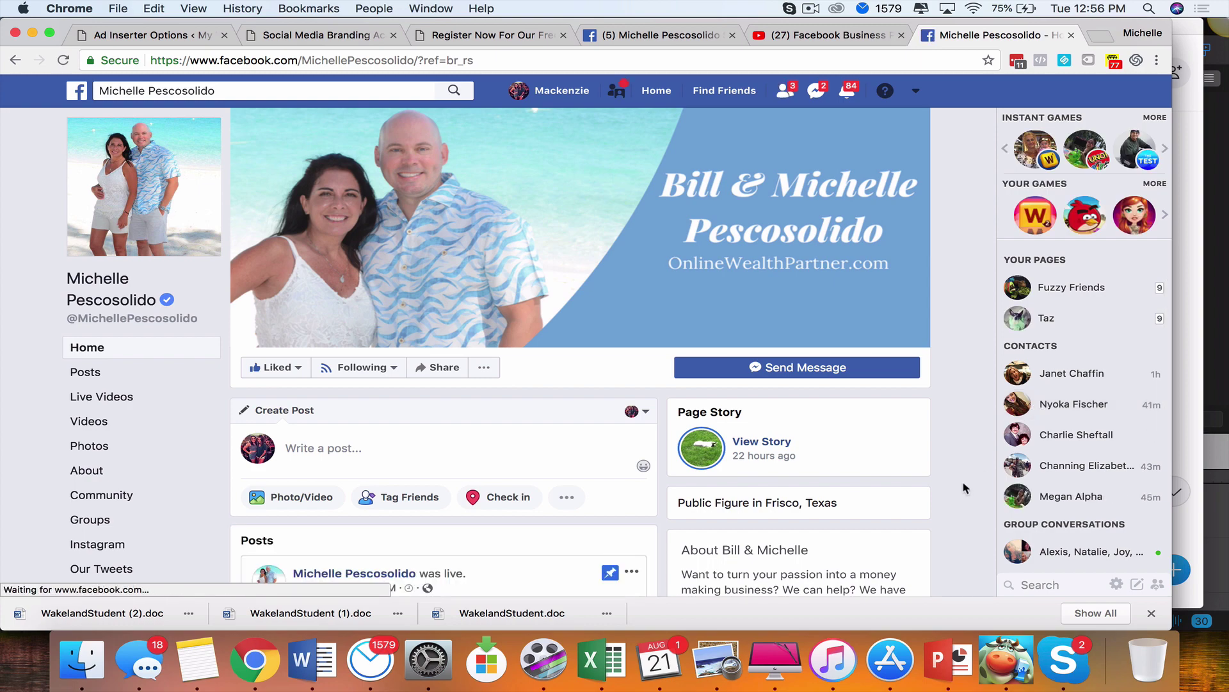
# Read the Page's personalized Messenger greeting and send Get Started
pyautogui.scroll(-3, 964, 488)
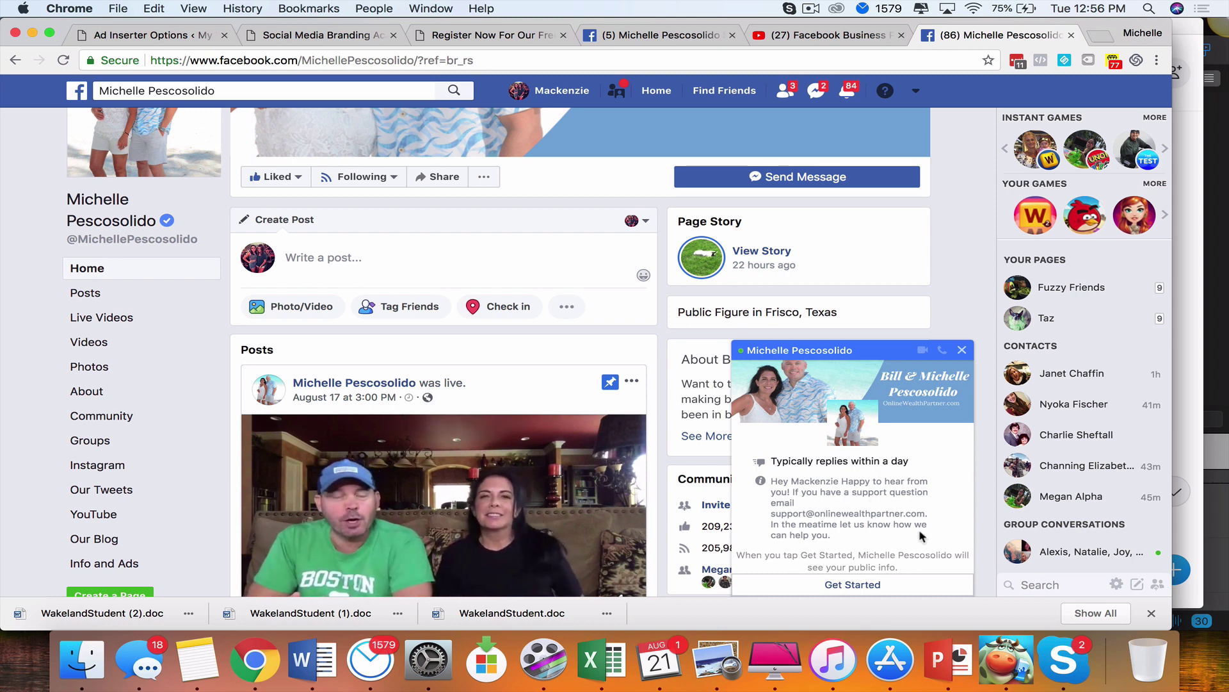
pyautogui.scroll(-1, 867, 528)
pyautogui.scroll(-2, 896, 531)
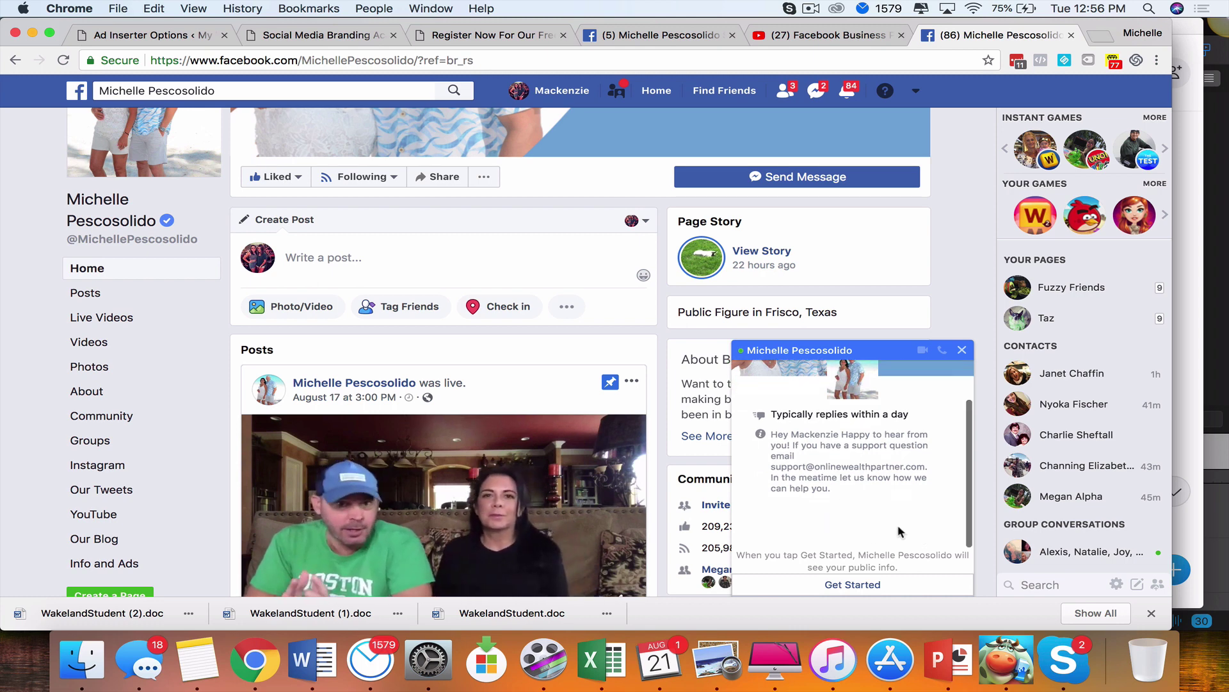
pyautogui.scroll(-1, 850, 562)
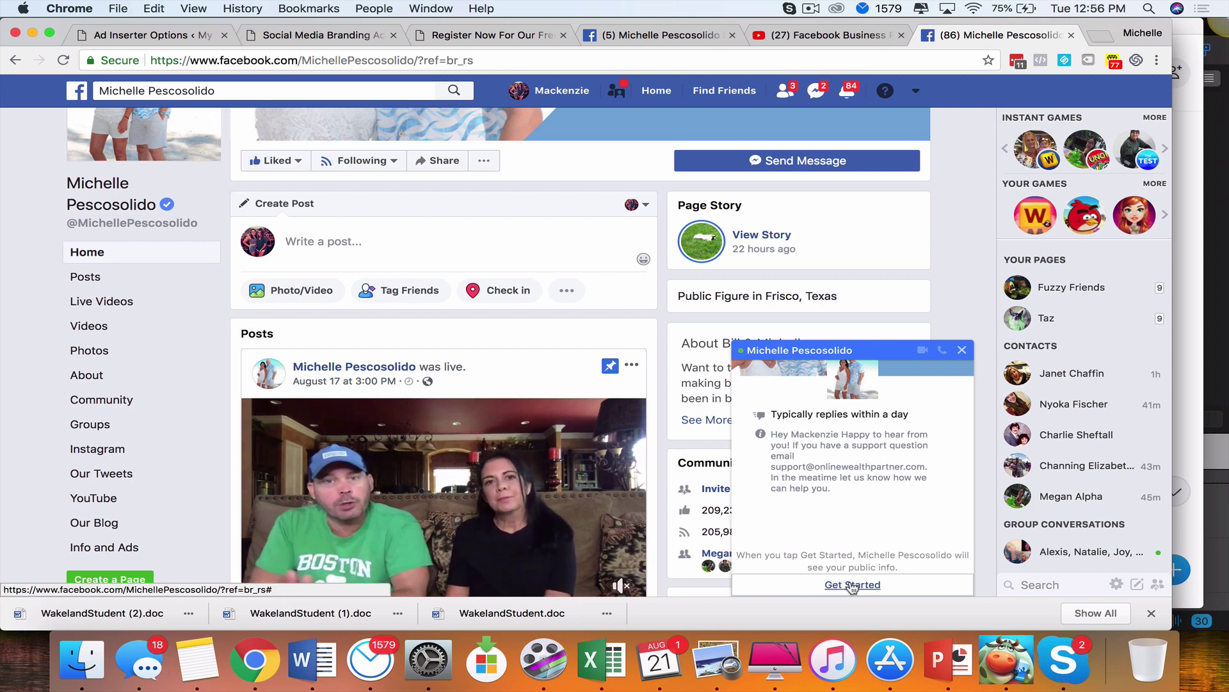
pyautogui.click(852, 585)
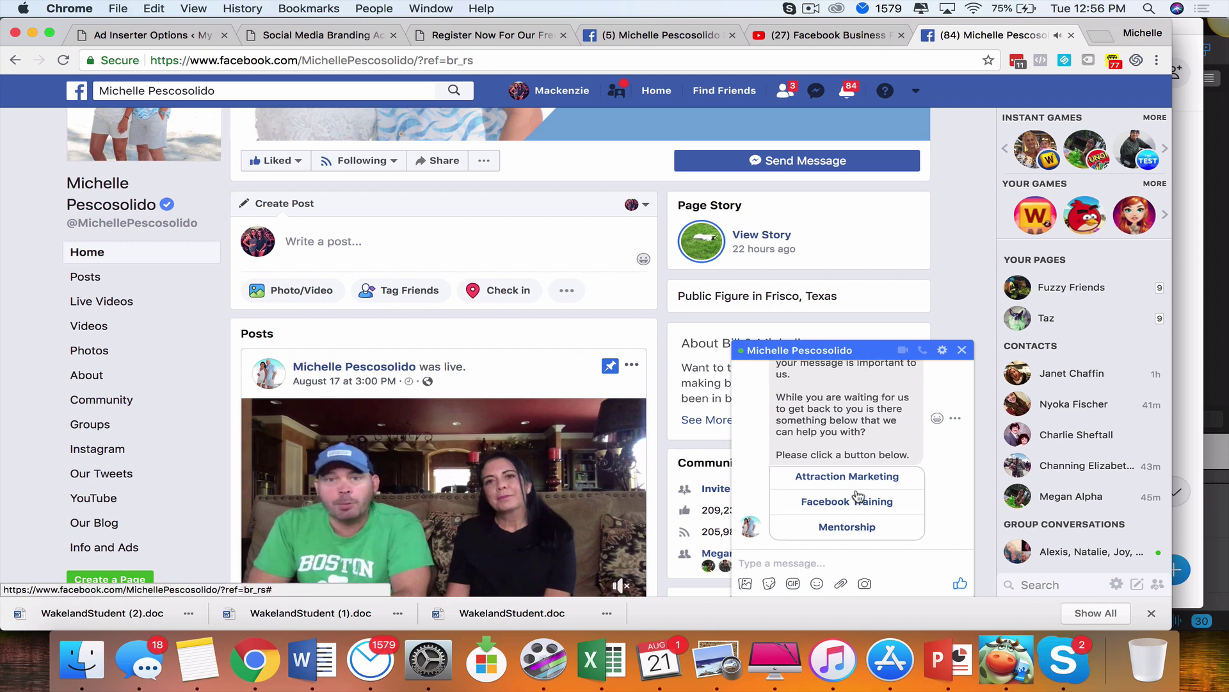
# Scroll through the automated replies, including the instant reply linking onlinewealthpartner.com
pyautogui.scroll(3, 856, 492)
pyautogui.scroll(3, 858, 497)
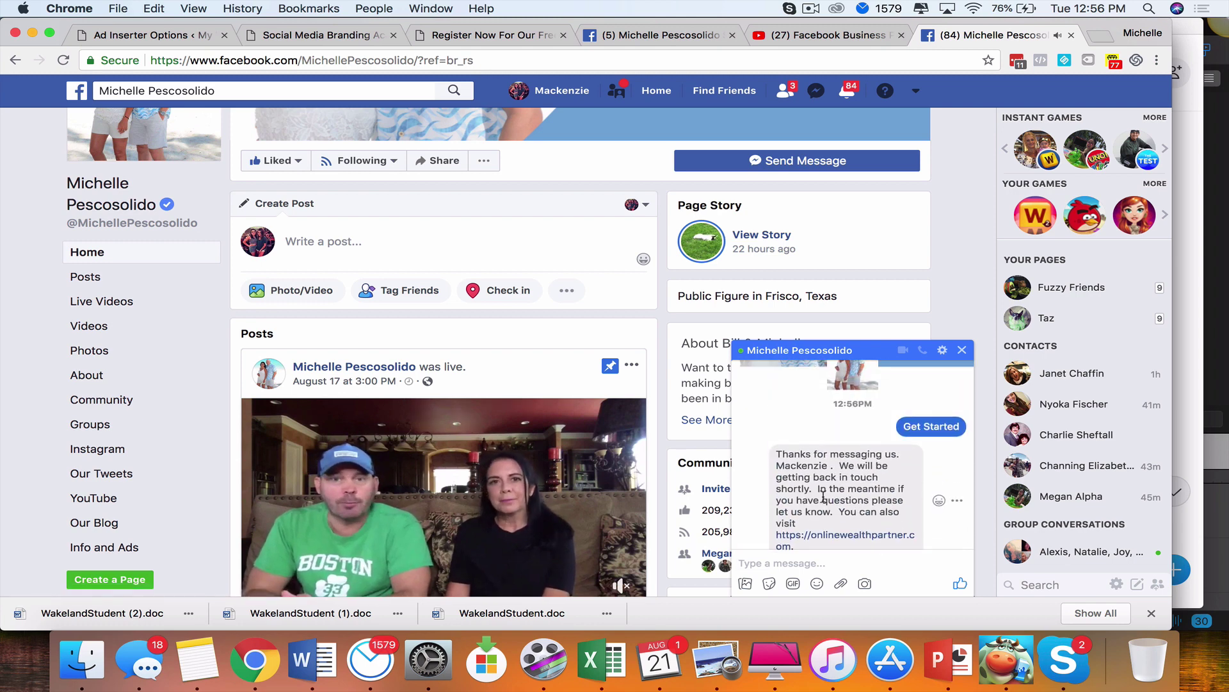
pyautogui.scroll(-1, 823, 498)
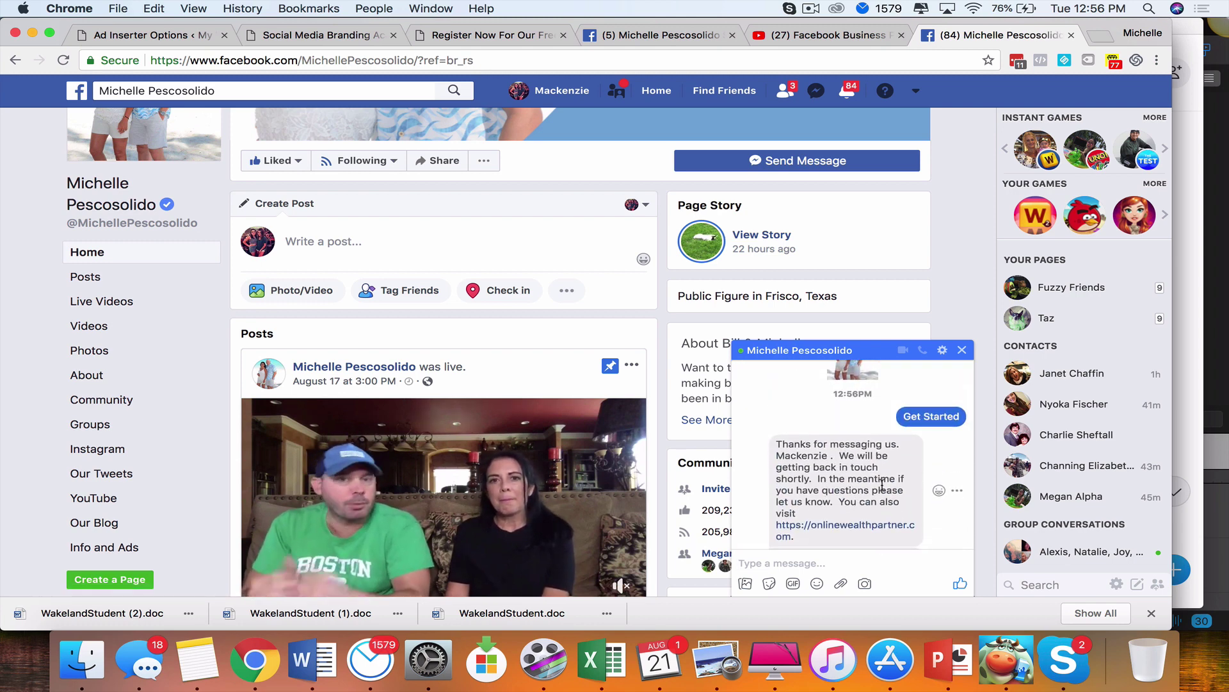
pyautogui.scroll(-1, 852, 496)
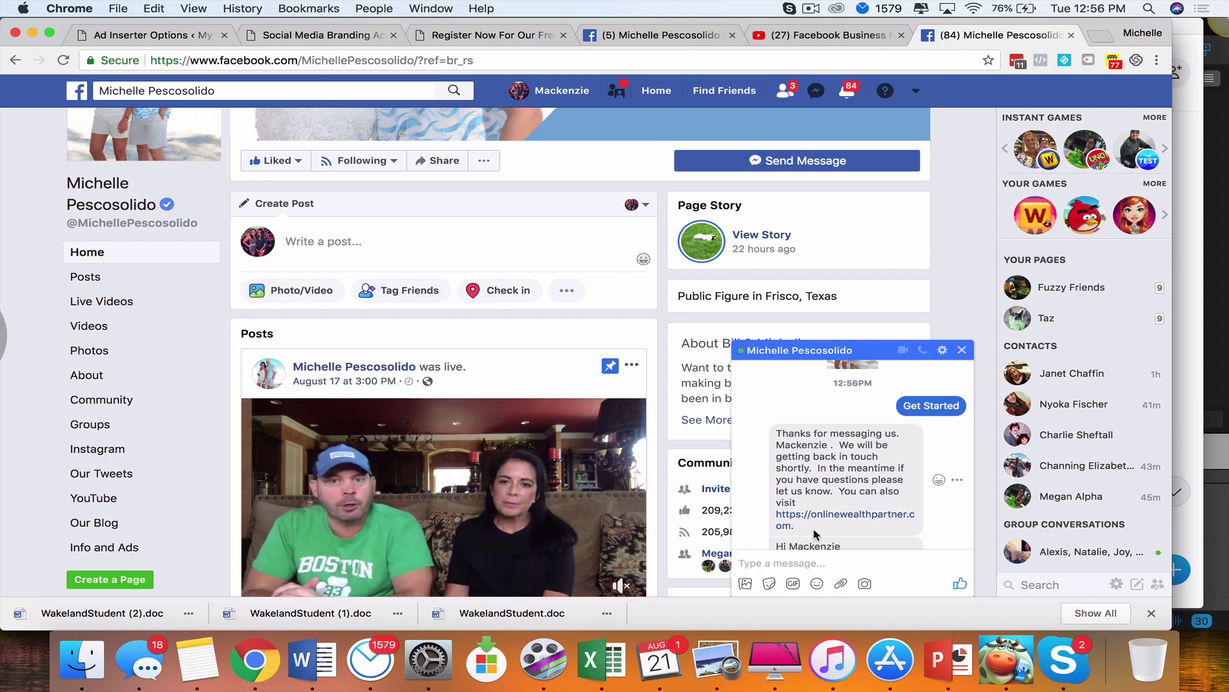
pyautogui.scroll(-5, 841, 506)
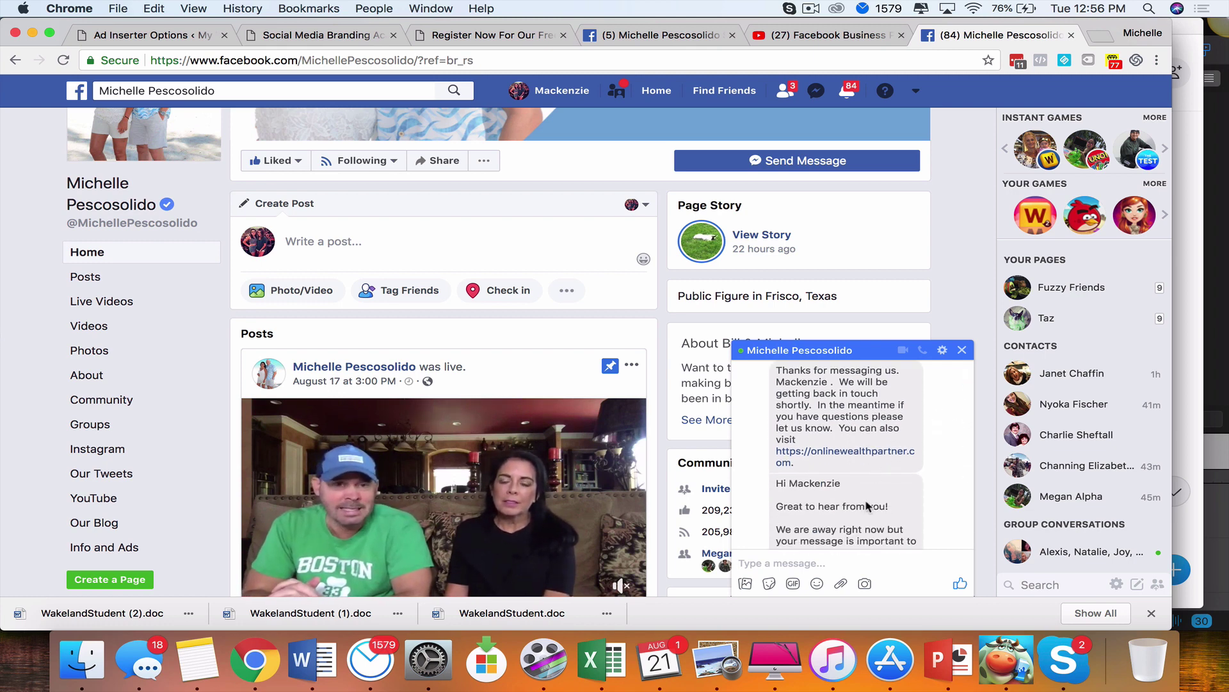
pyautogui.scroll(-3, 873, 531)
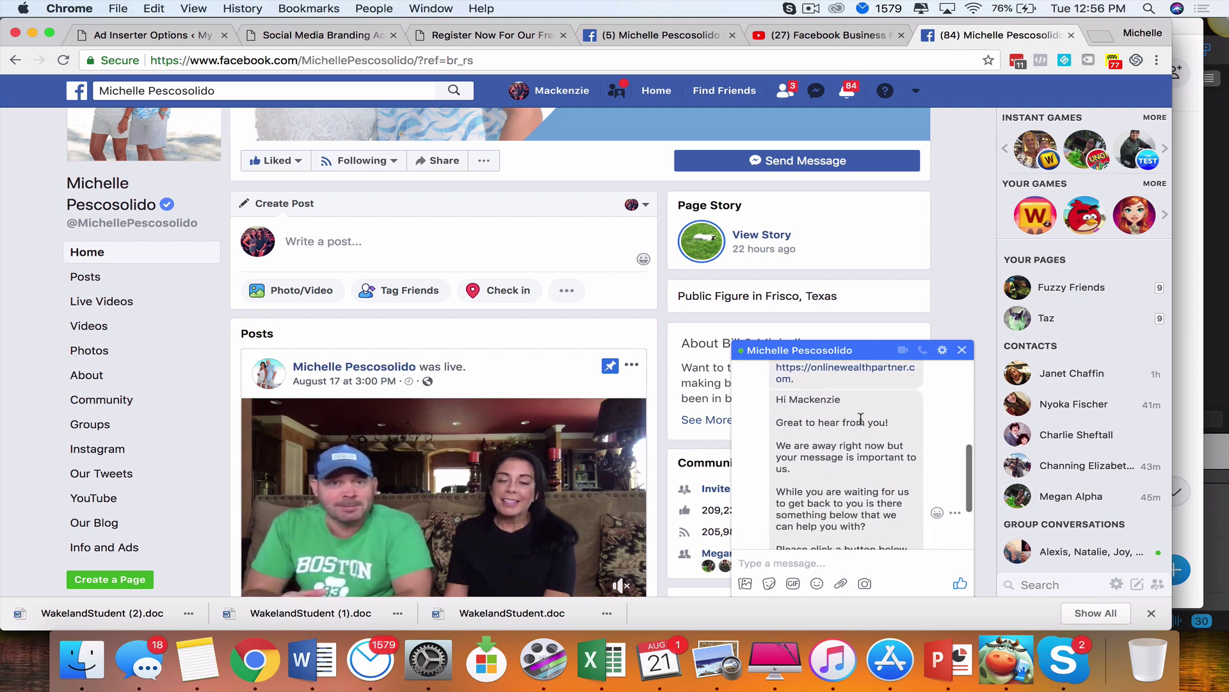
pyautogui.scroll(6, 865, 432)
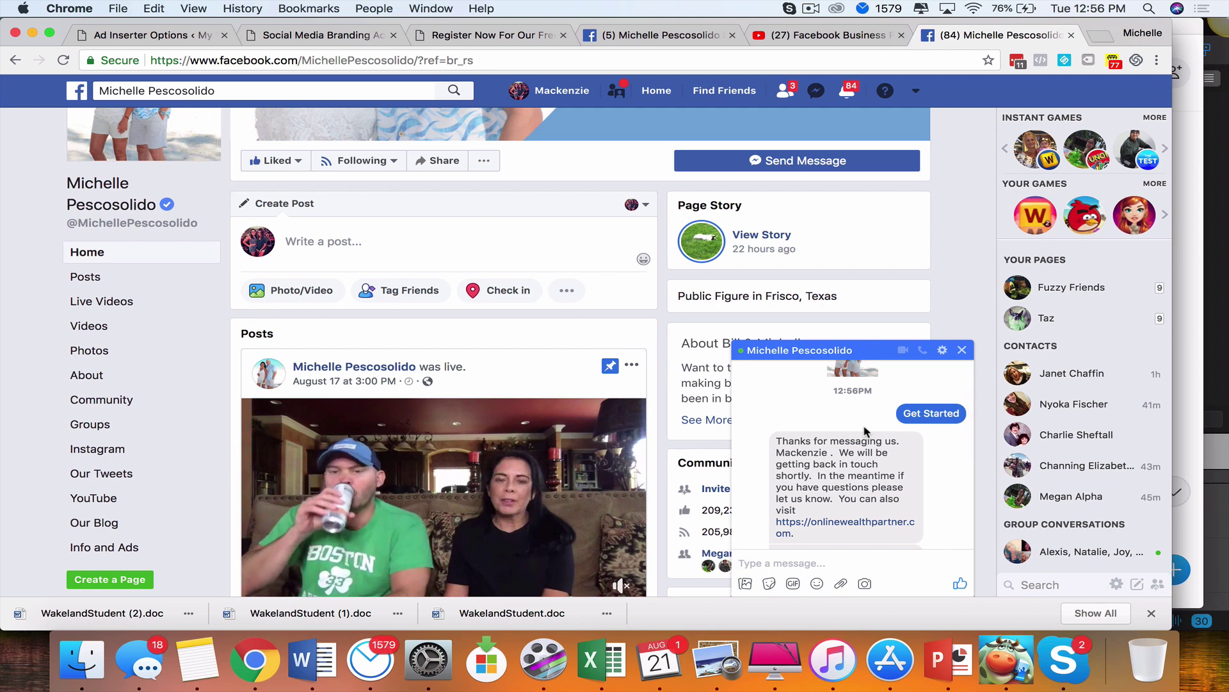
pyautogui.scroll(-2, 858, 506)
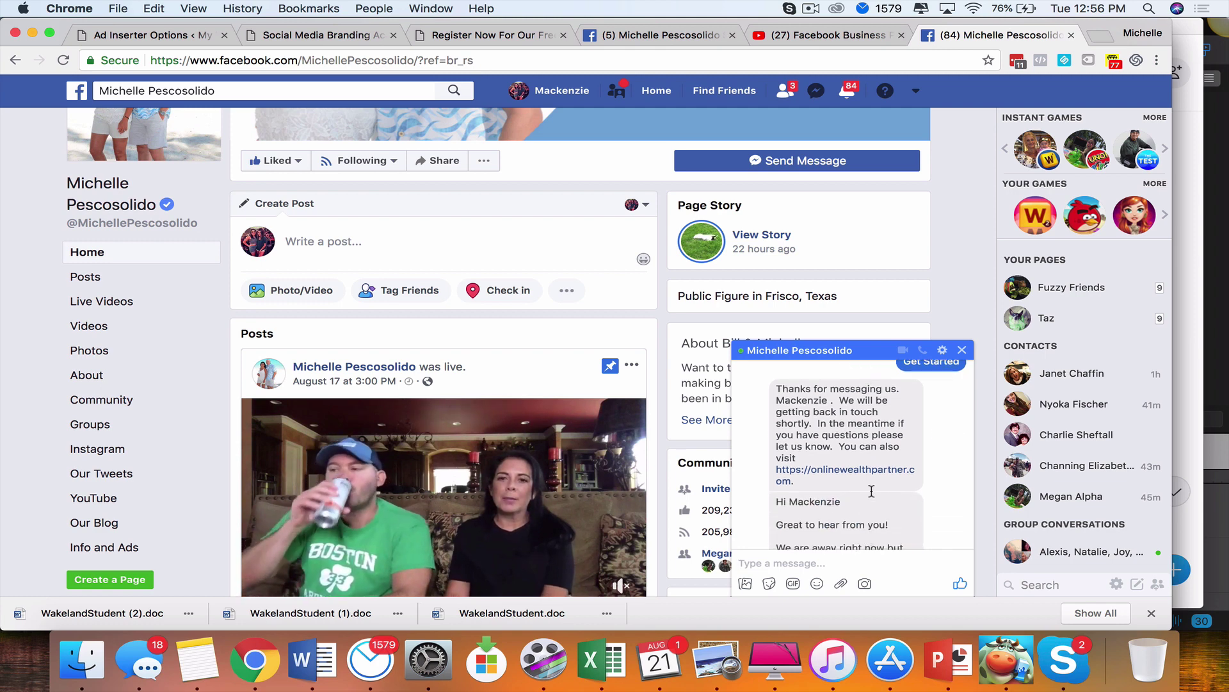
pyautogui.scroll(3, 872, 481)
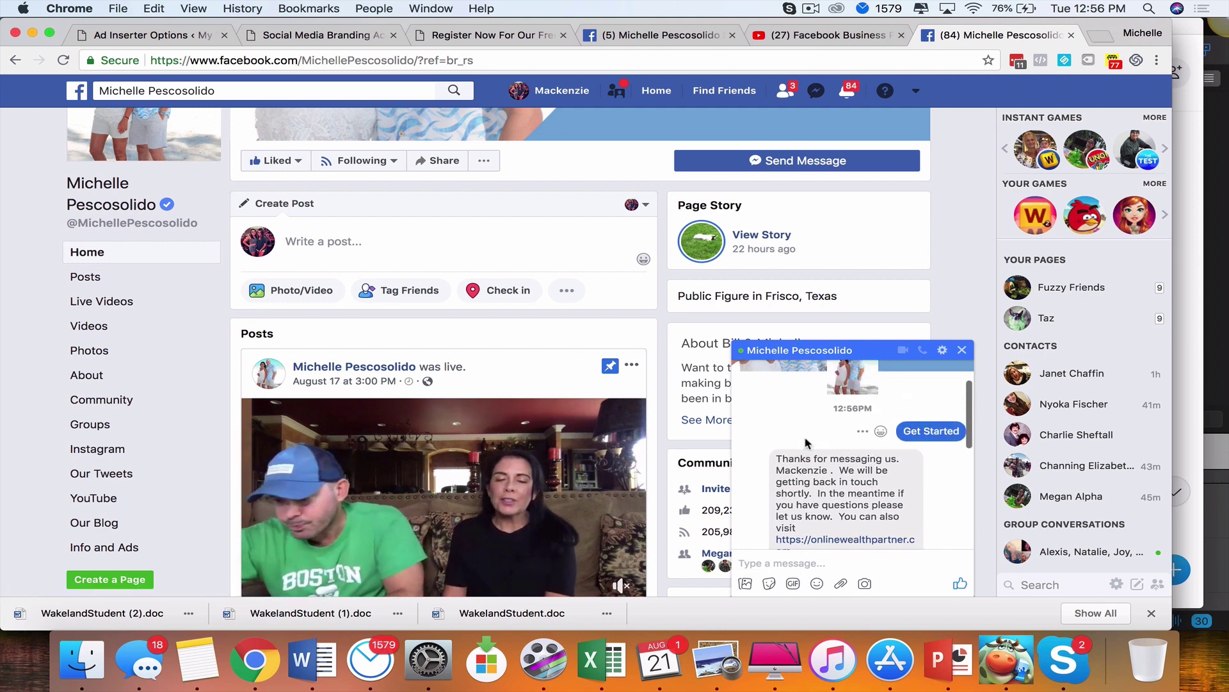
pyautogui.scroll(-1, 808, 445)
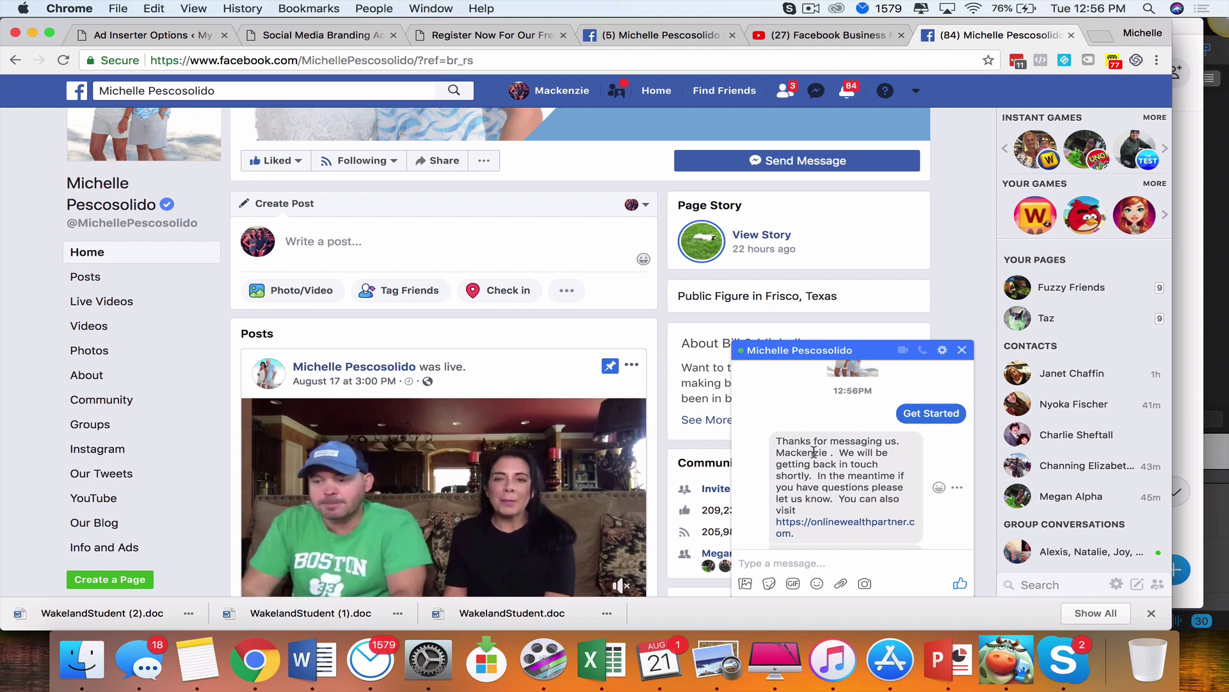